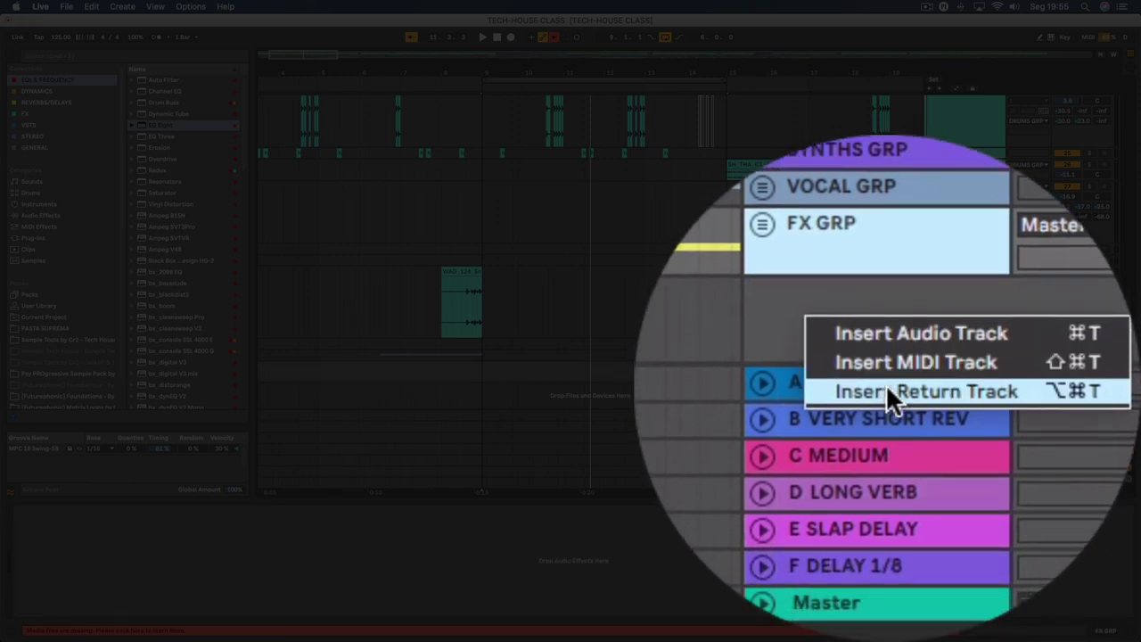
Step: Insert a new return track and rename it "PARALELL COMP"
{"action": "left_click", "coordinate": [967, 418]}
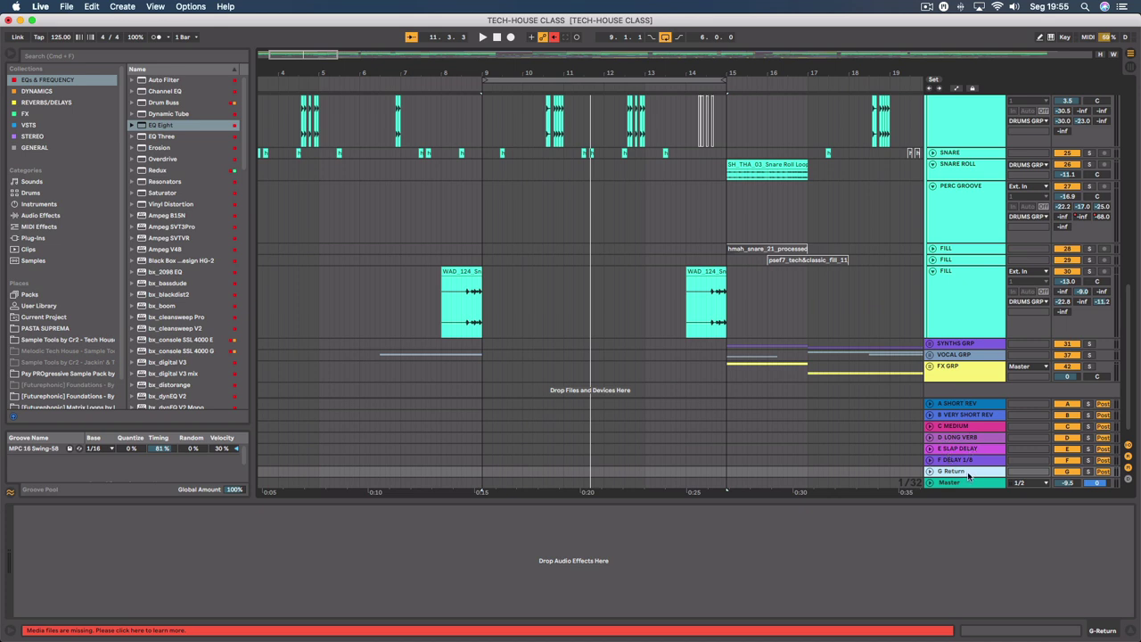
{"action": "key", "text": "super+r"}
{"action": "type", "text": "PARALELL COMP"}
{"action": "key", "text": "Return"}
Step: In the Session View mixer, set the DRUMS GRP send G to the PARALELL COMP return to 0.0 dB
{"action": "scroll", "coordinate": [1000, 300], "scroll_direction": "up", "scroll_amount": 5}
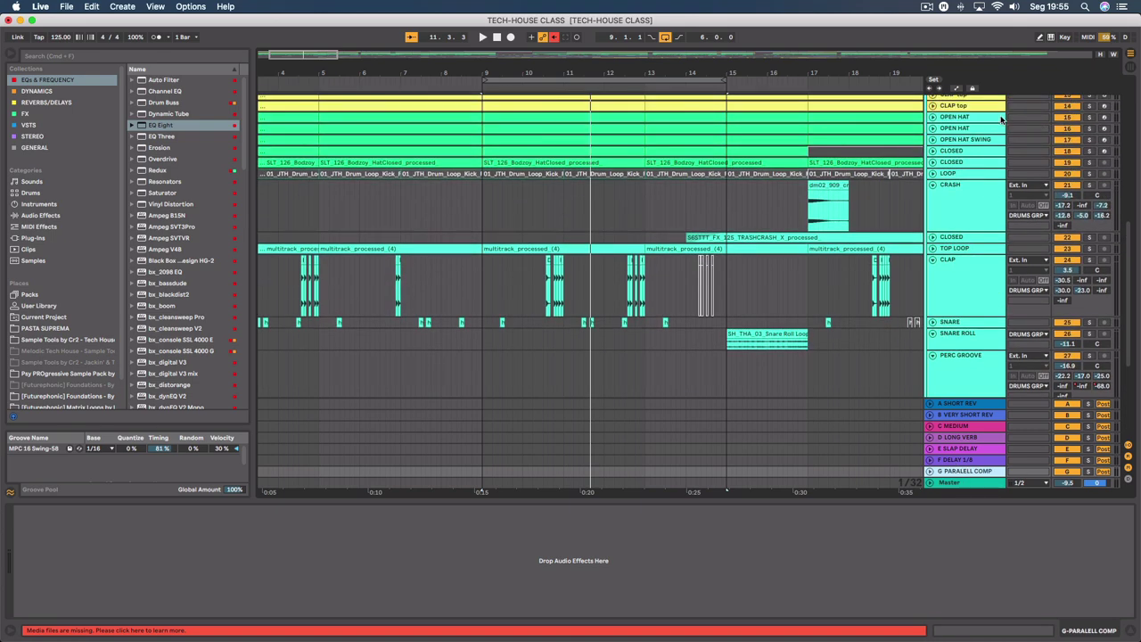
{"action": "left_click", "coordinate": [1130, 66]}
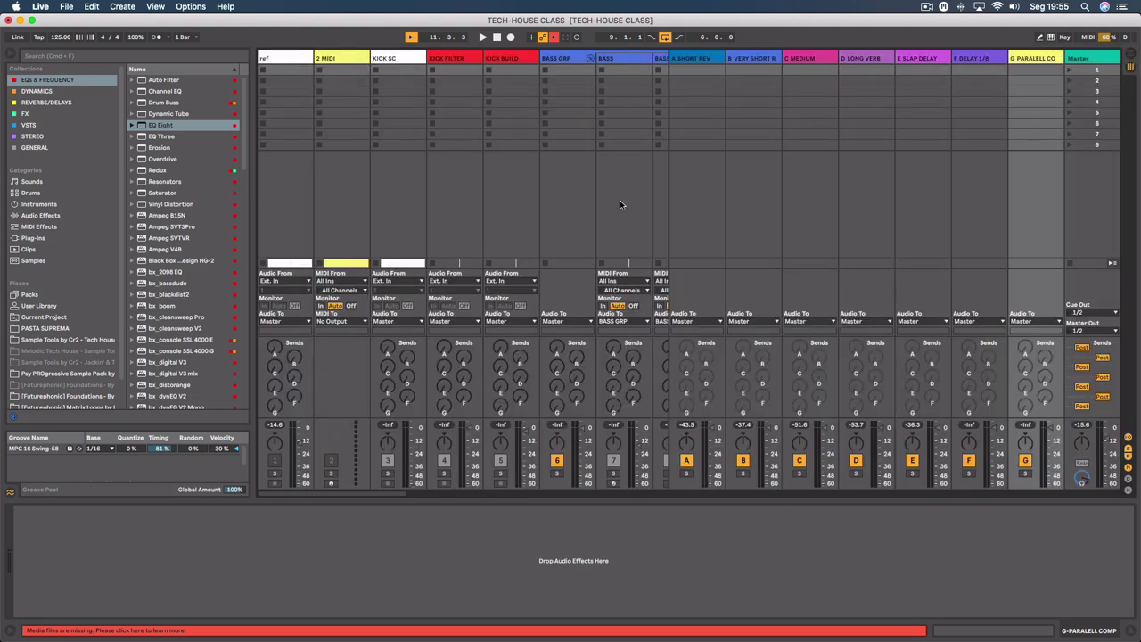
{"action": "scroll", "coordinate": [586, 238], "scroll_direction": "right", "scroll_amount": 10}
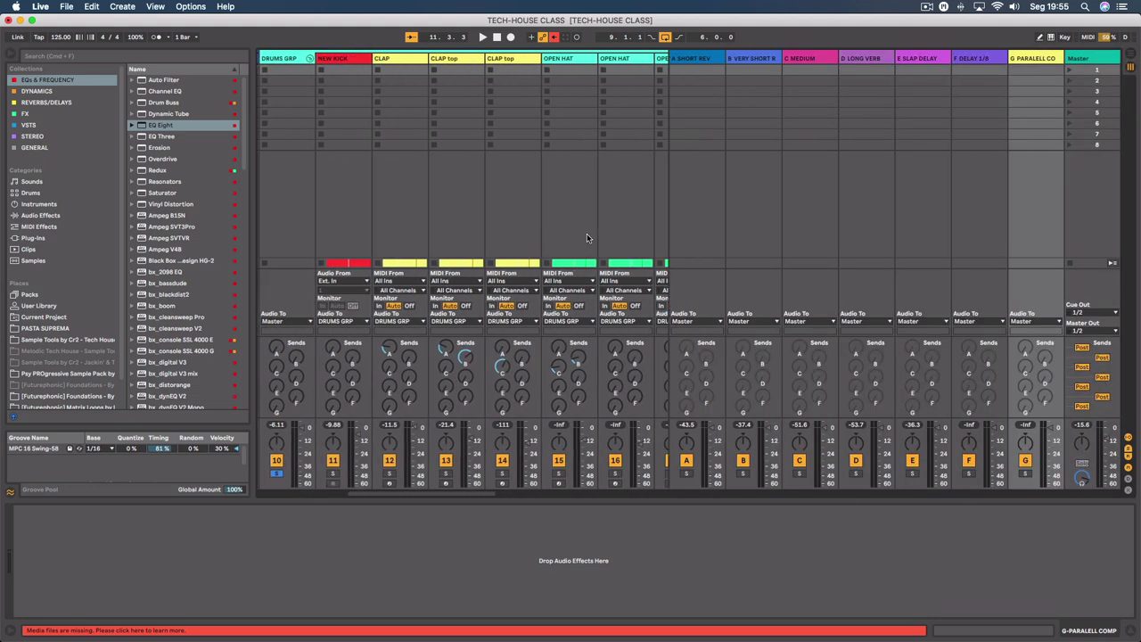
{"action": "scroll", "coordinate": [586, 238], "scroll_direction": "left", "scroll_amount": 3}
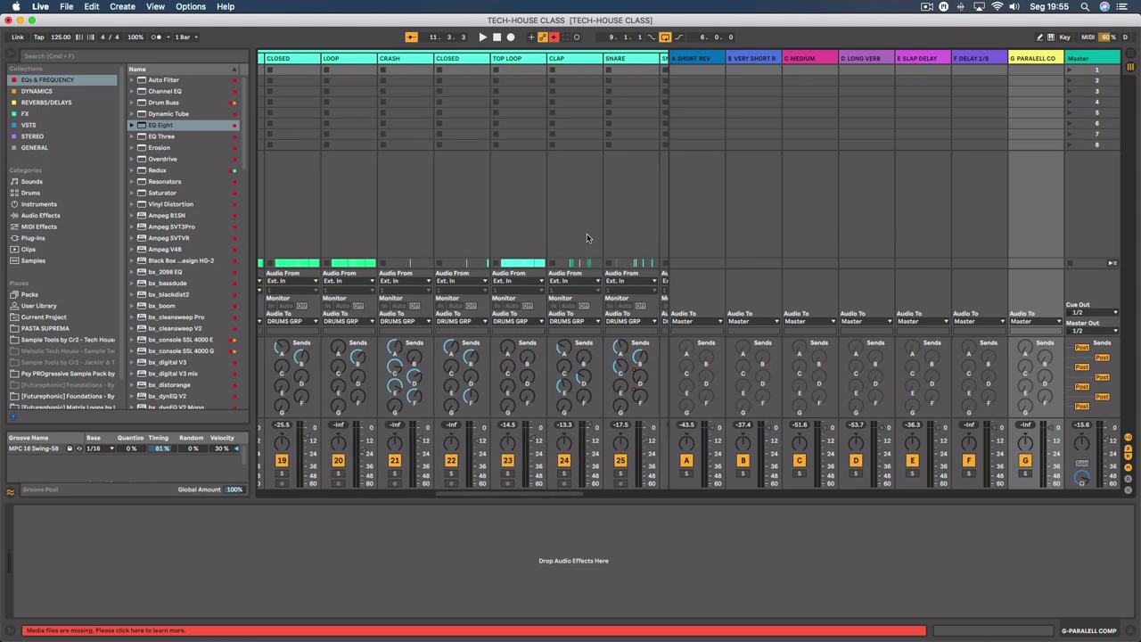
{"action": "scroll", "coordinate": [586, 234], "scroll_direction": "left", "scroll_amount": 6}
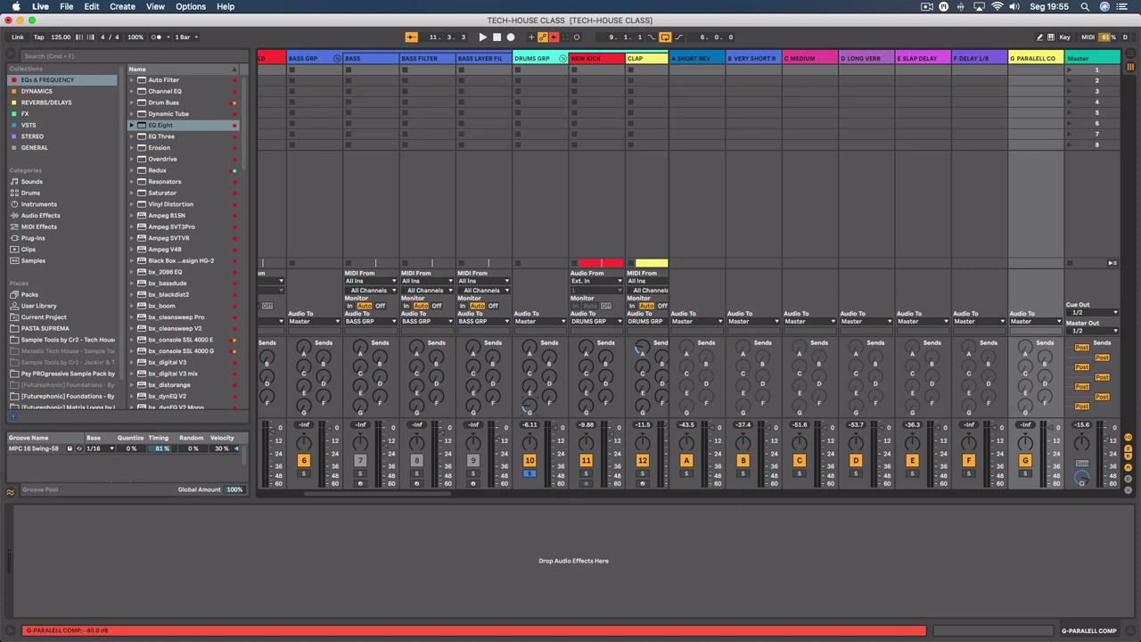
{"action": "left_click_drag", "start_coordinate": [530, 405], "coordinate": [530, 393]}
{"action": "left_click", "coordinate": [540, 60]}
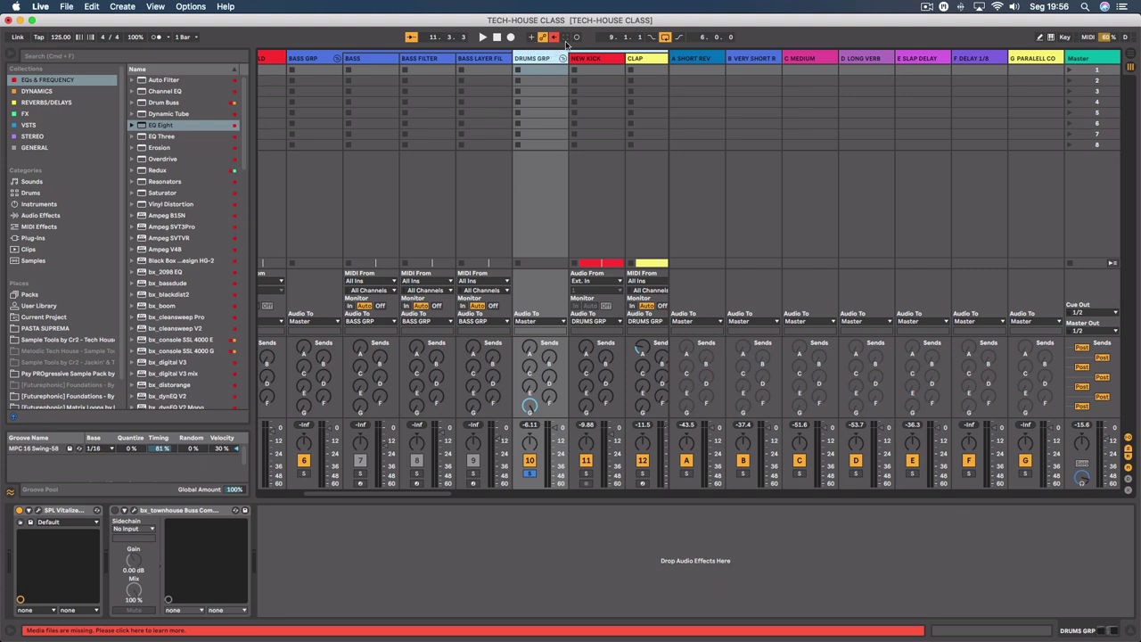
{"action": "left_click", "coordinate": [530, 406]}
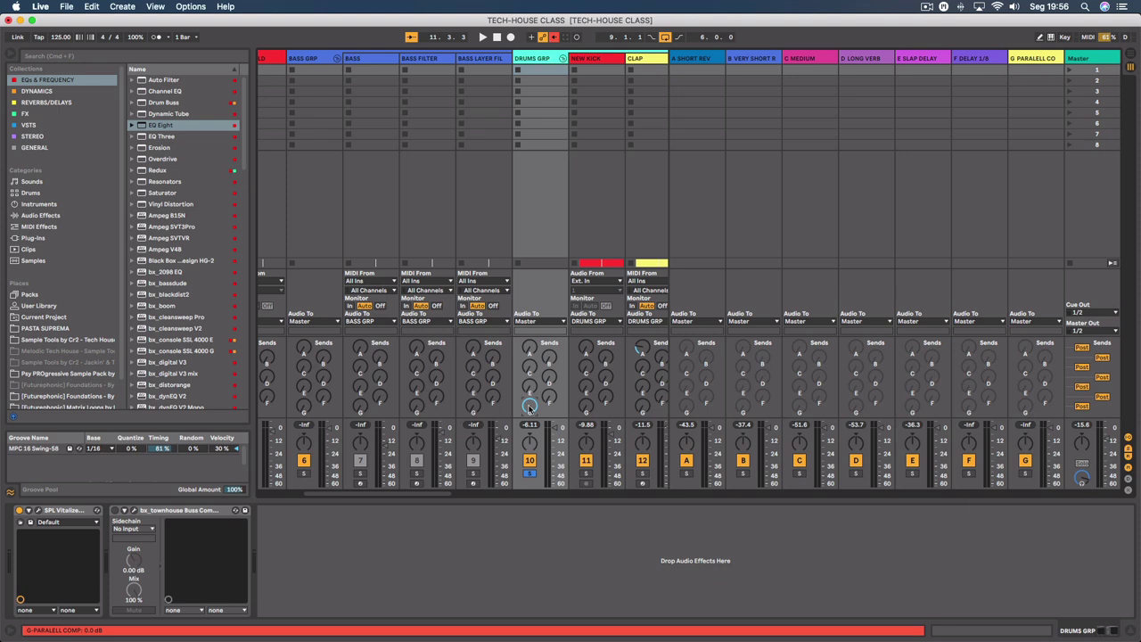
Step: Select the PARALELL COMP return, play the loop and raise the return's volume fader
{"action": "scroll", "coordinate": [888, 371], "scroll_direction": "right", "scroll_amount": 8}
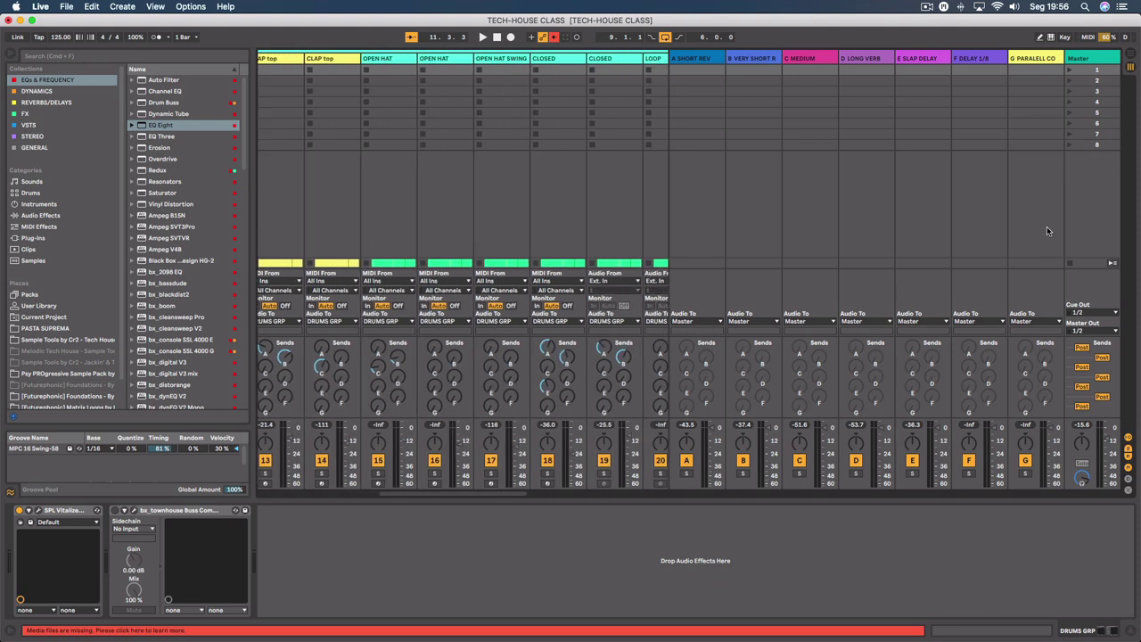
{"action": "left_click", "coordinate": [1033, 58]}
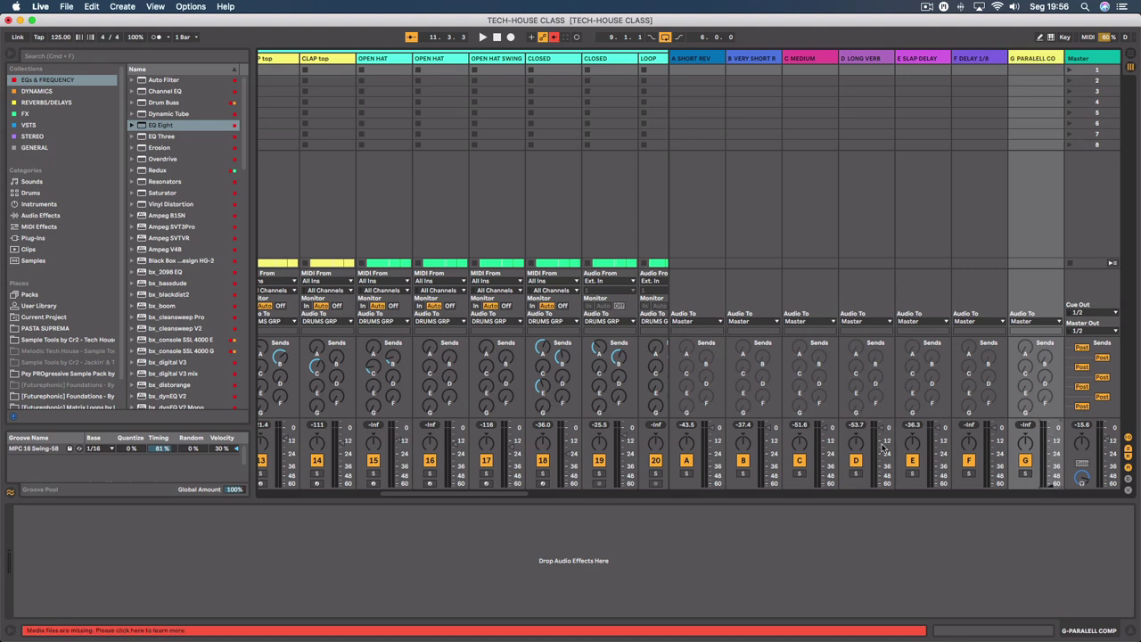
{"action": "scroll", "coordinate": [433, 362], "scroll_direction": "left", "scroll_amount": 6}
{"action": "scroll", "coordinate": [433, 362], "scroll_direction": "left", "scroll_amount": 3}
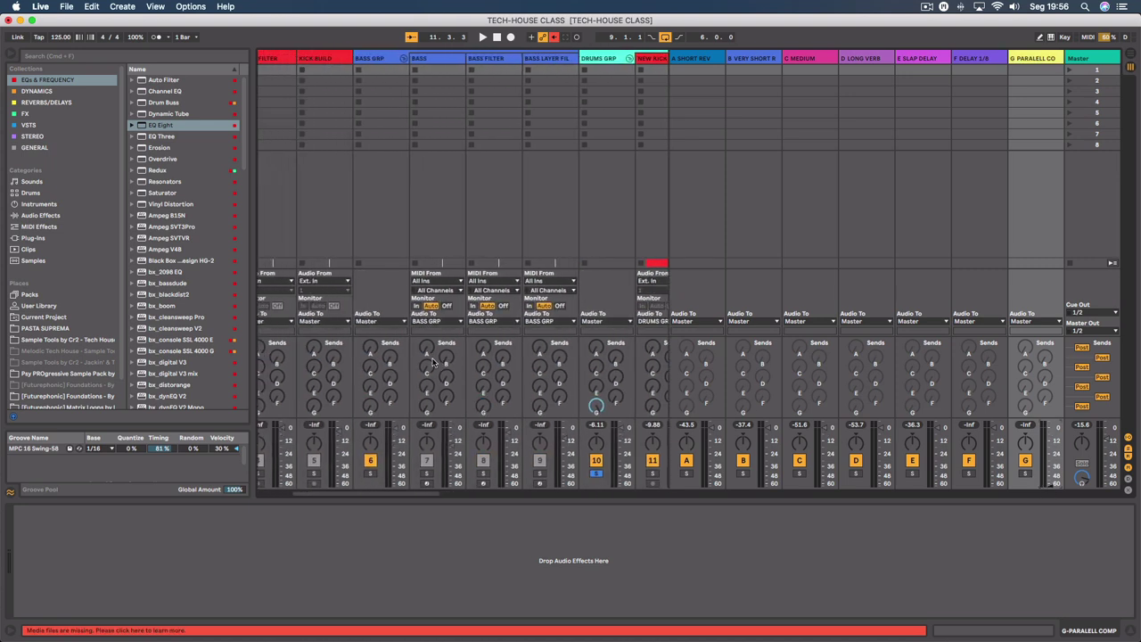
{"action": "key", "text": "space"}
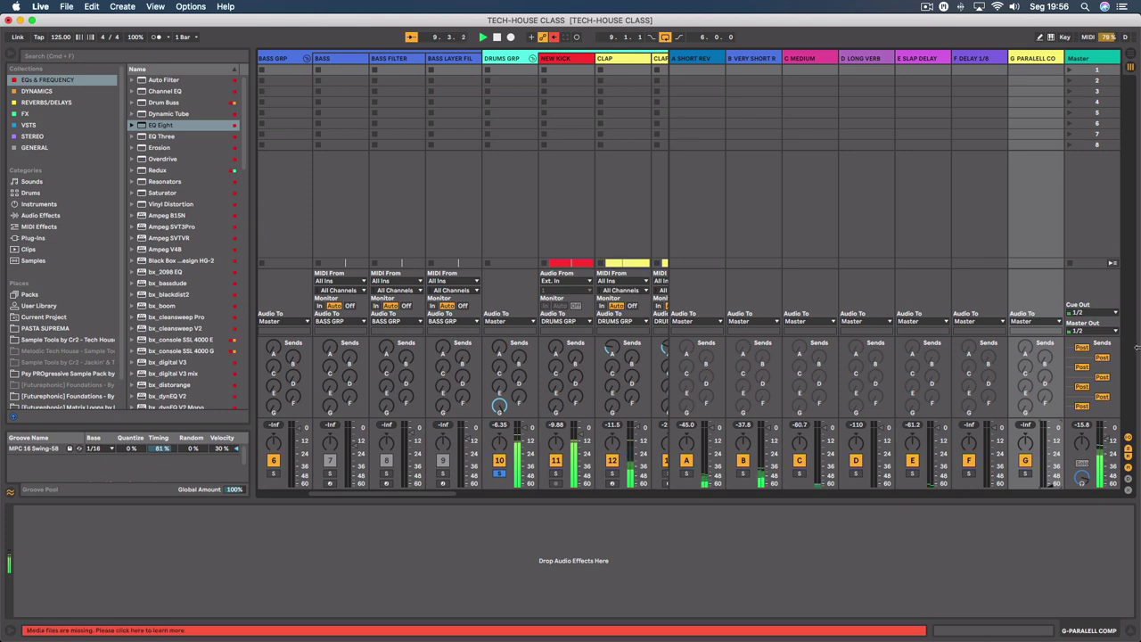
{"action": "left_click_drag", "start_coordinate": [1064, 484], "coordinate": [1063, 460]}
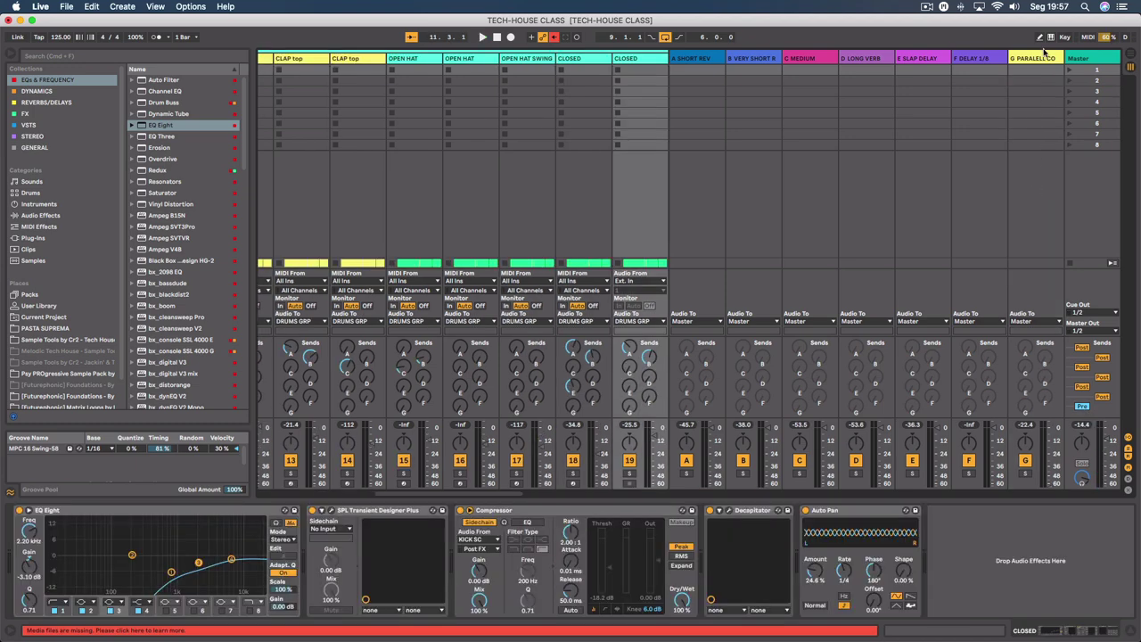
Step: Add an EQ Eight from the EQs & FREQUENCY collection to the PARALELL COMP return
{"action": "left_click", "coordinate": [1044, 58]}
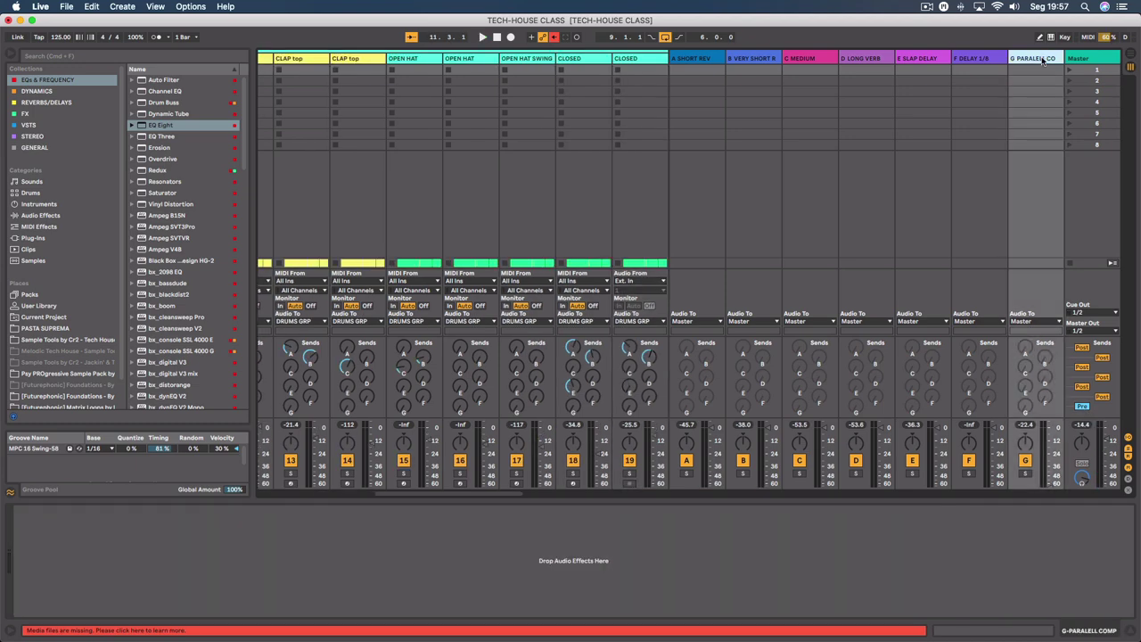
{"action": "left_click", "coordinate": [169, 128]}
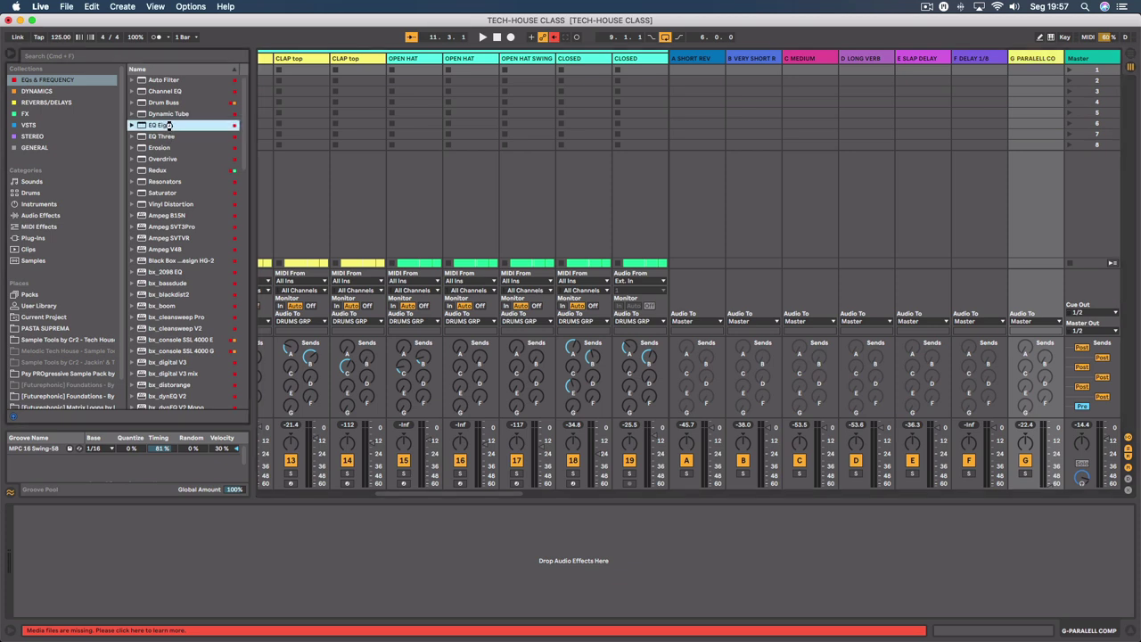
{"action": "double_click", "coordinate": [167, 126]}
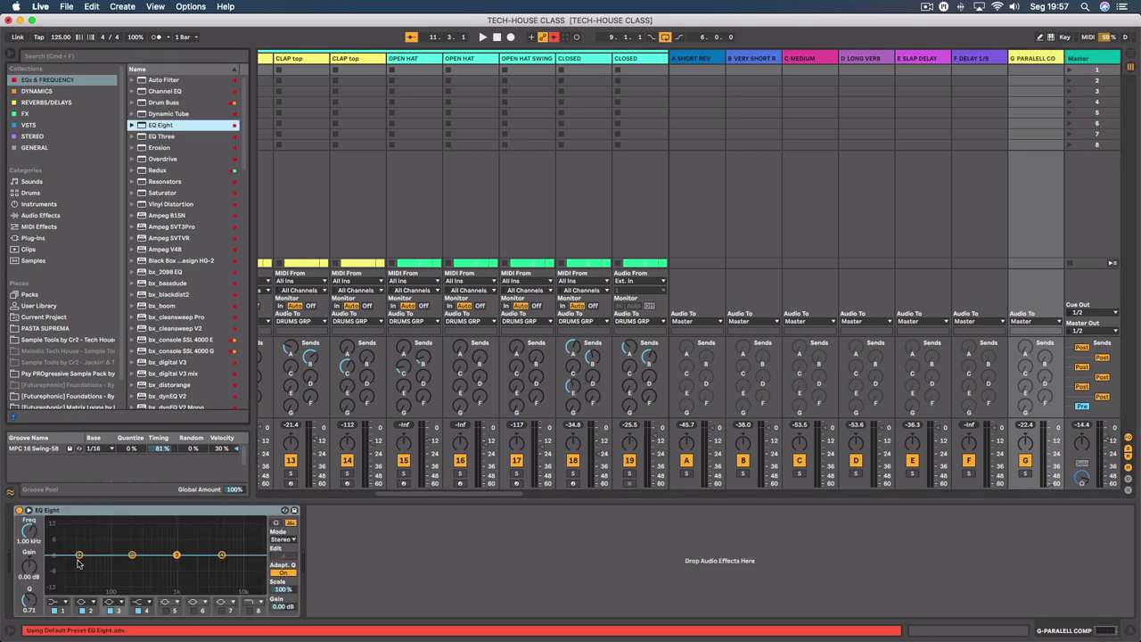
Step: During playback, boost EQ Eight's low band 1 at 147 Hz to about 6.3 dB and high band 4 at 2.67 kHz to 6.57 dB
{"action": "left_click", "coordinate": [178, 546]}
{"action": "left_click_drag", "start_coordinate": [79, 555], "coordinate": [123, 538]}
{"action": "key", "text": "space"}
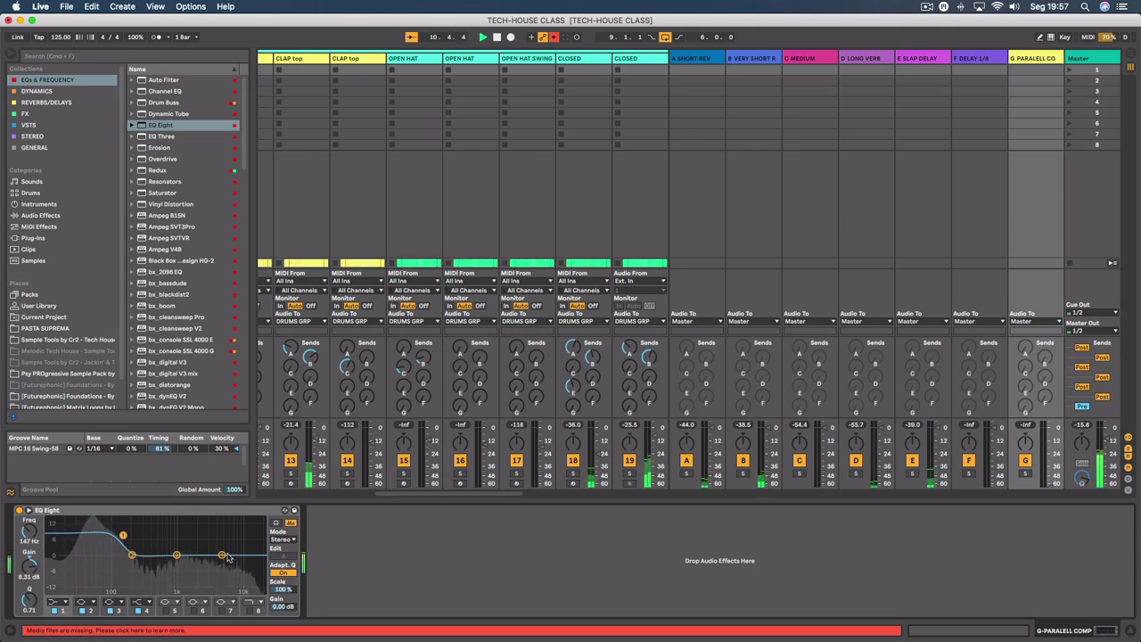
{"action": "left_click_drag", "start_coordinate": [123, 535], "coordinate": [123, 541]}
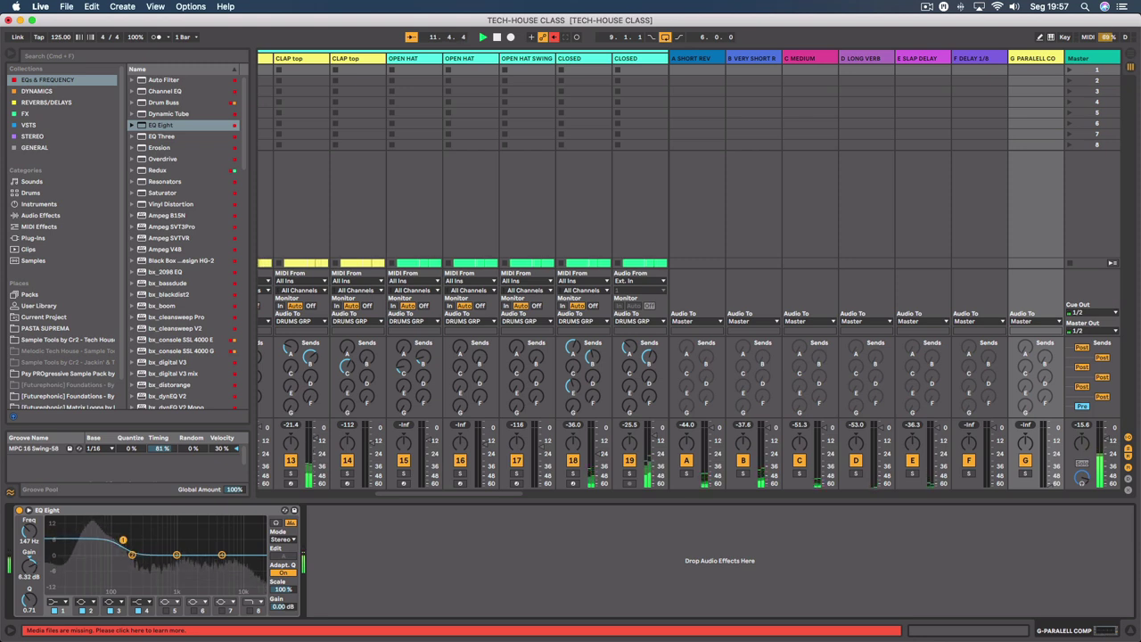
{"action": "left_click_drag", "start_coordinate": [222, 554], "coordinate": [204, 540]}
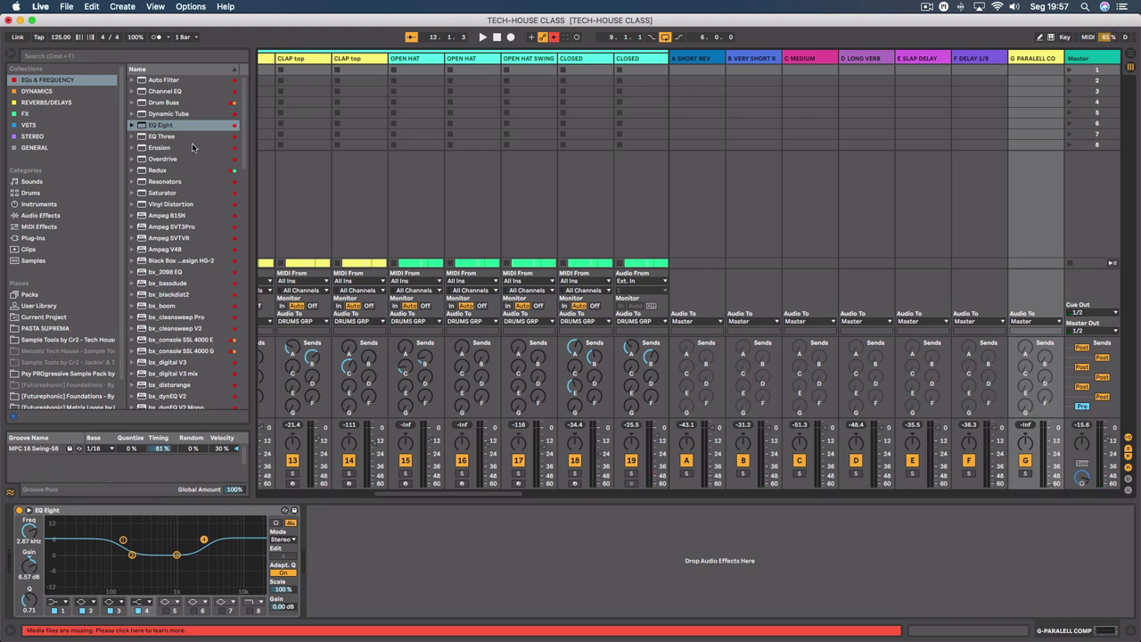
Step: Add a Compressor from the DYNAMICS collection after the EQ Eight, with a 10.5:1 ratio and 0.01 ms attack
{"action": "left_click", "coordinate": [59, 92]}
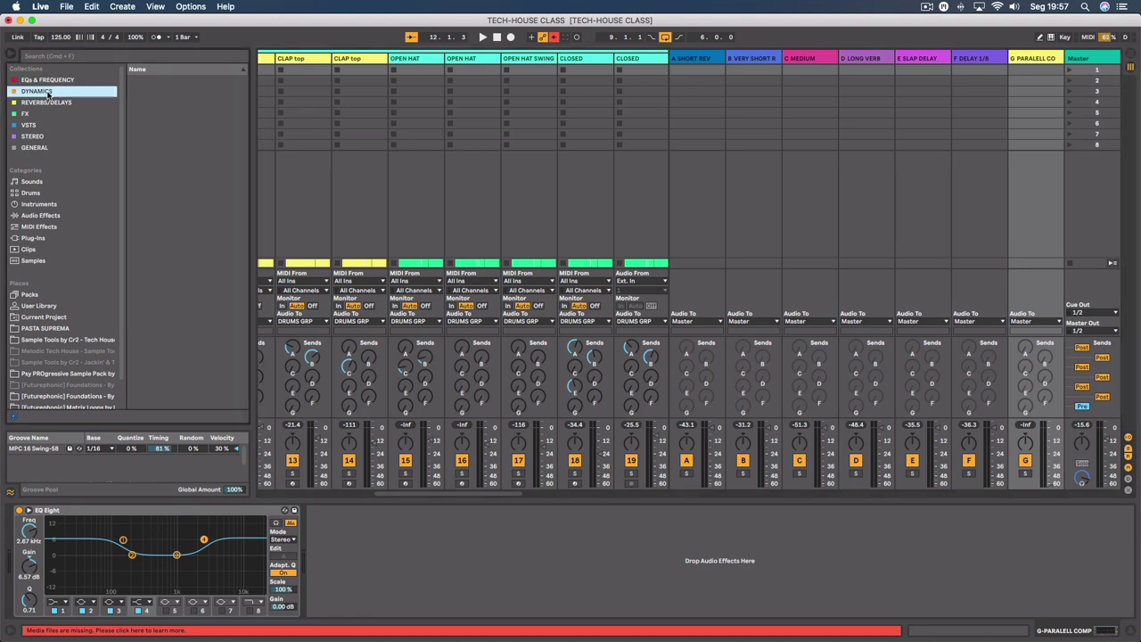
{"action": "left_click", "coordinate": [189, 81]}
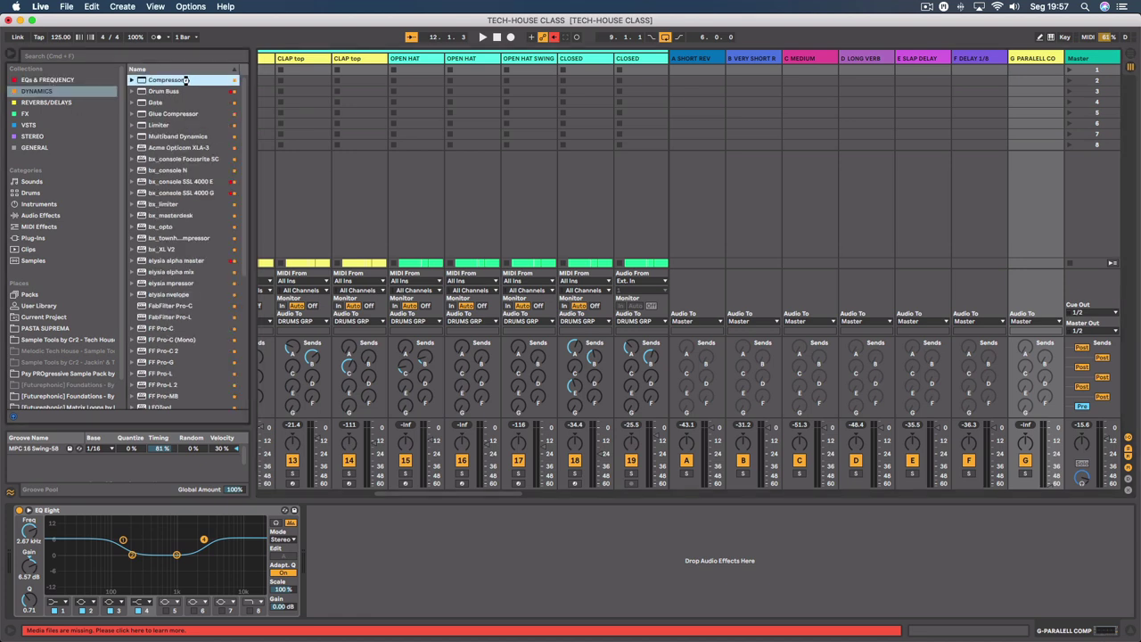
{"action": "double_click", "coordinate": [188, 82]}
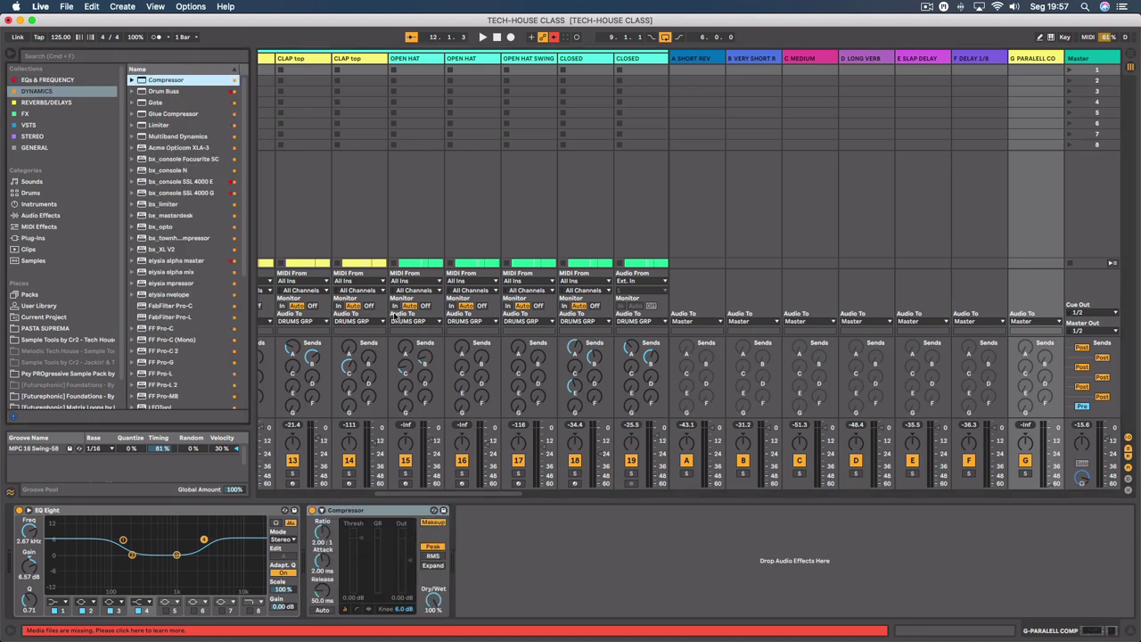
{"action": "left_click_drag", "start_coordinate": [324, 546], "coordinate": [324, 526]}
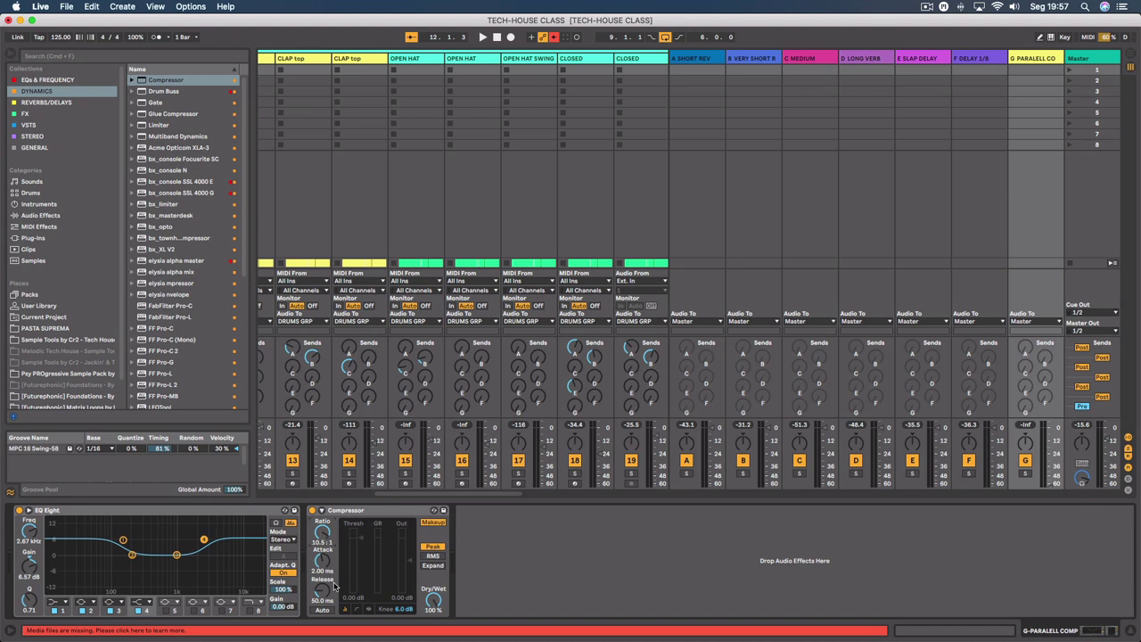
{"action": "left_click_drag", "start_coordinate": [326, 562], "coordinate": [322, 560]}
{"action": "left_click_drag", "start_coordinate": [323, 563], "coordinate": [324, 562]}
Step: Adjust EQ Eight's high band 4 to 2.50 kHz with a 7.81 dB gain
{"action": "left_click_drag", "start_coordinate": [204, 539], "coordinate": [202, 536]}
{"action": "left_click_drag", "start_coordinate": [202, 536], "coordinate": [202, 538]}
Step: Enable the Compressor's auto release, lower its threshold to -37.6 dB and turn off makeup gain
{"action": "left_click", "coordinate": [321, 609]}
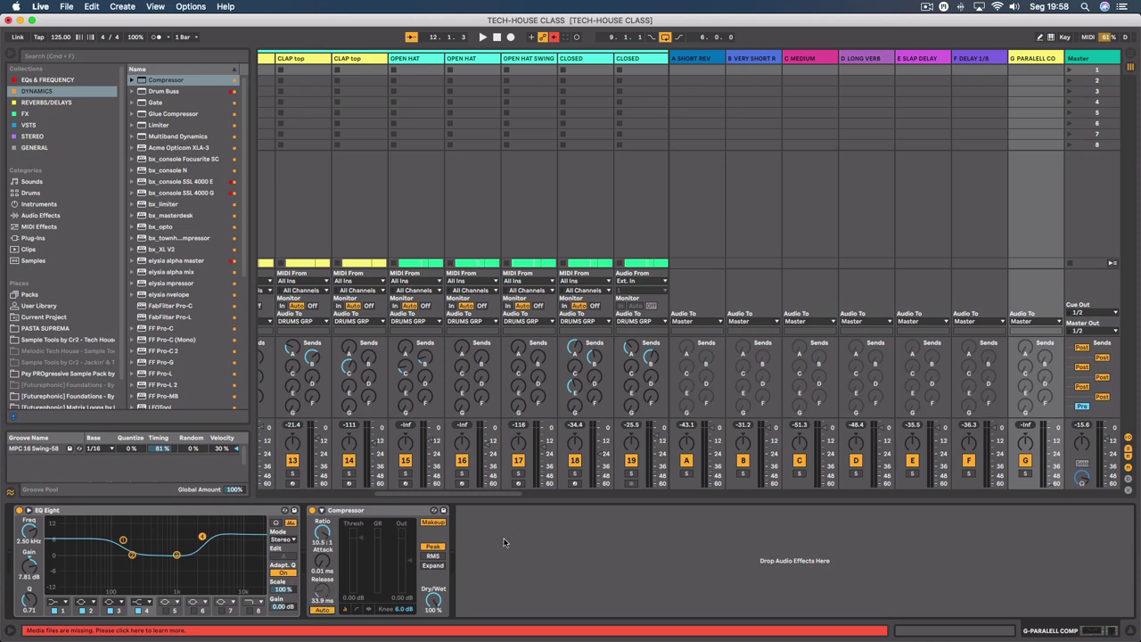
{"action": "left_click_drag", "start_coordinate": [356, 535], "coordinate": [357, 542]}
{"action": "left_click_drag", "start_coordinate": [360, 589], "coordinate": [360, 593]}
{"action": "left_click", "coordinate": [427, 525]}
{"action": "left_click", "coordinate": [361, 510]}
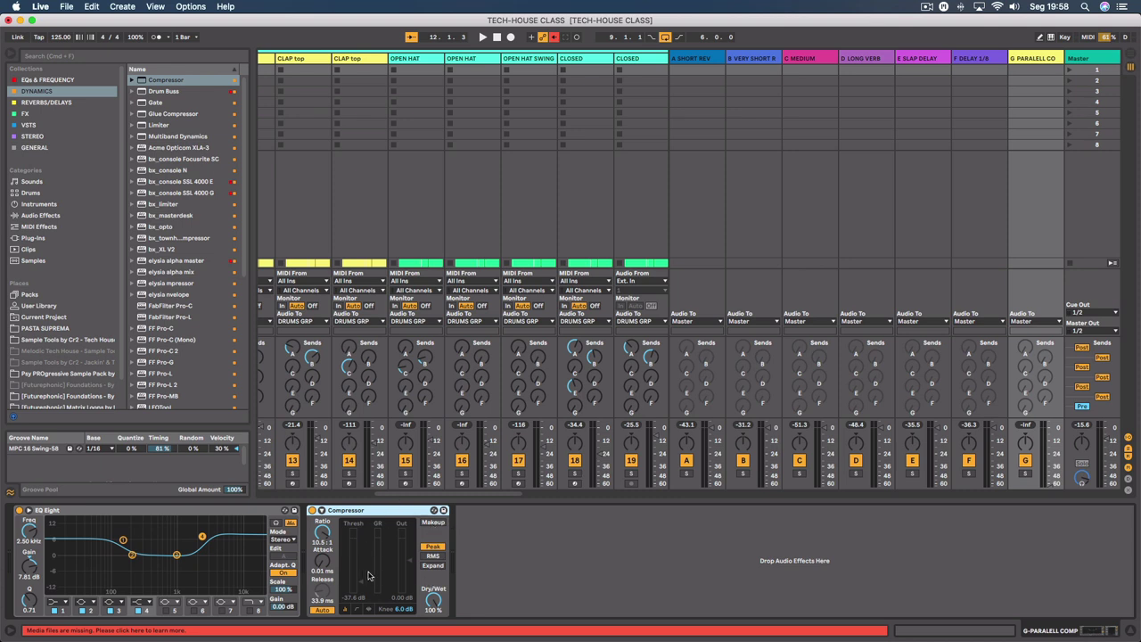
Step: Play the loop and raise the PARALELL COMP return's volume while listening to the compressed signal
{"action": "key", "text": "space"}
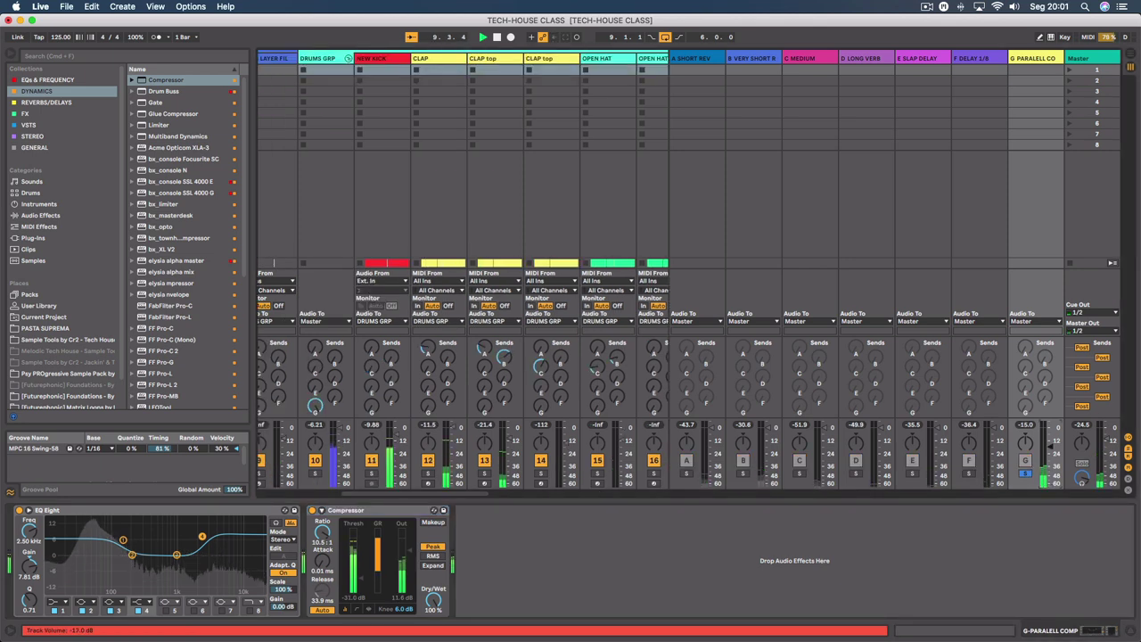
{"action": "left_click_drag", "start_coordinate": [1048, 459], "coordinate": [1052, 433]}
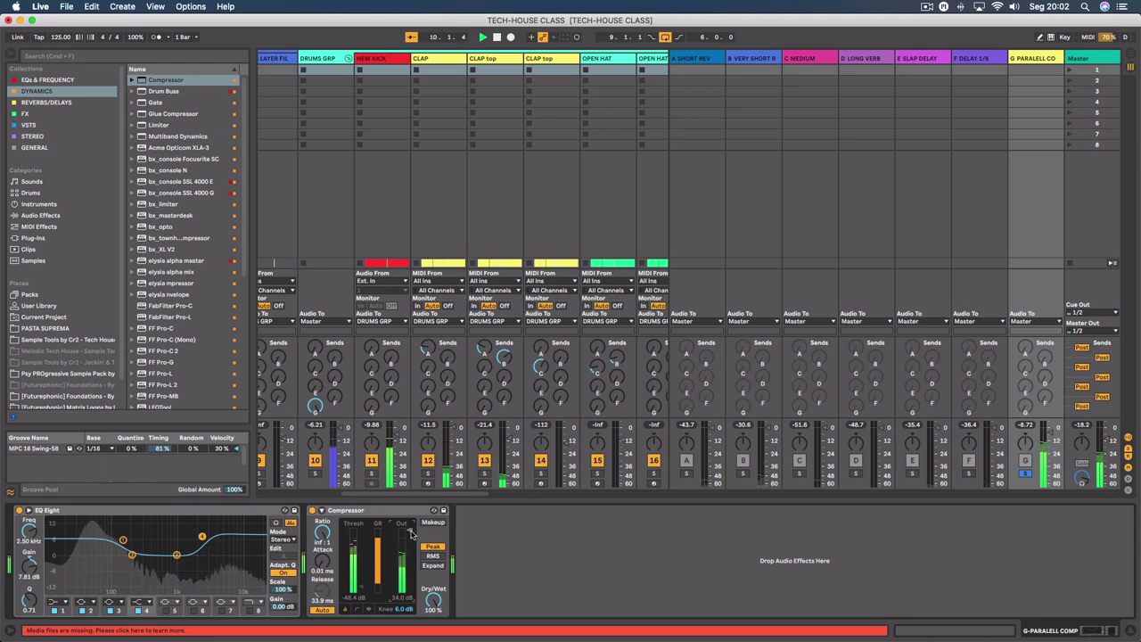
Step: Set EQ Eight's band 4 to 2.61 kHz at 5.08 dB and cut band 3 at 562 Hz by 6.82 dB with Q 0.36
{"action": "left_click_drag", "start_coordinate": [203, 541], "coordinate": [203, 543]}
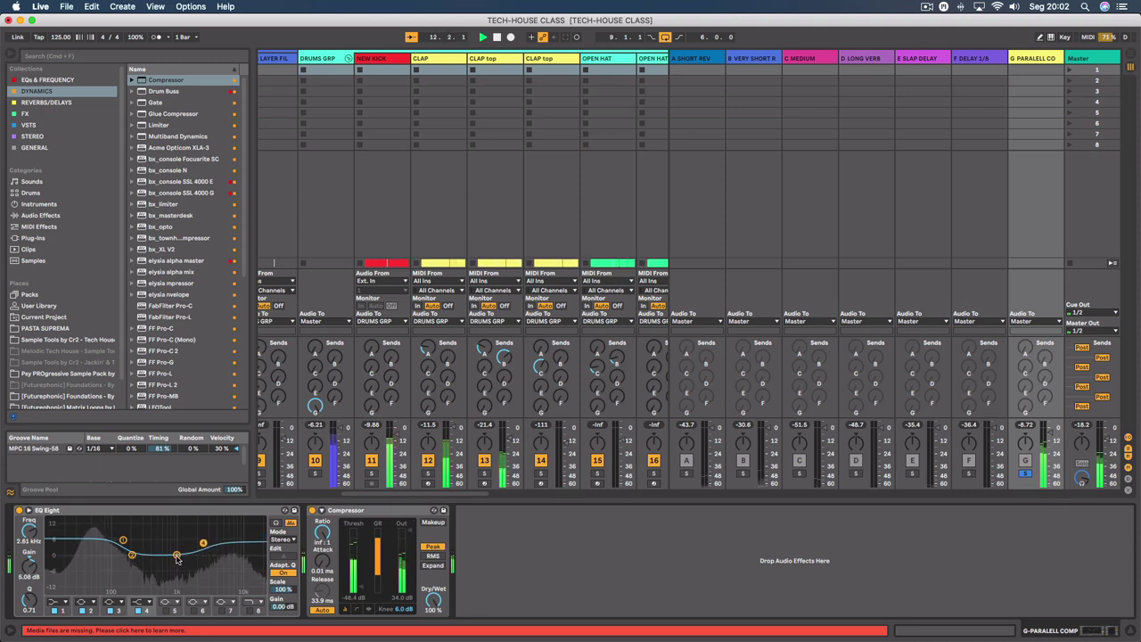
{"action": "left_click_drag", "start_coordinate": [174, 568], "coordinate": [174, 573]}
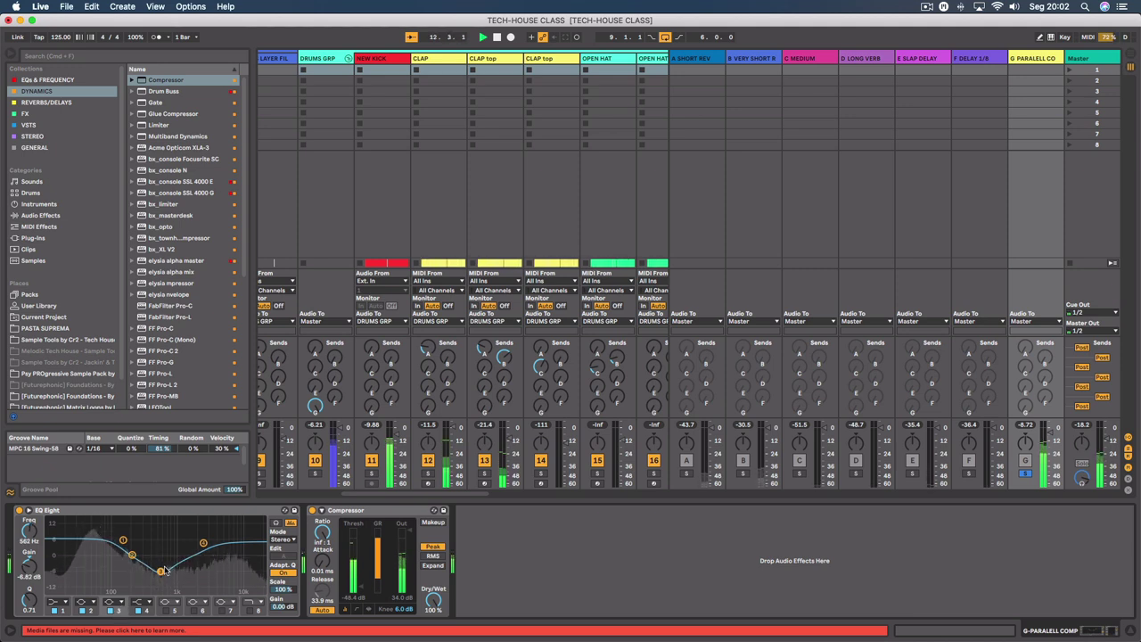
{"action": "left_click_drag", "start_coordinate": [29, 600], "coordinate": [29, 605]}
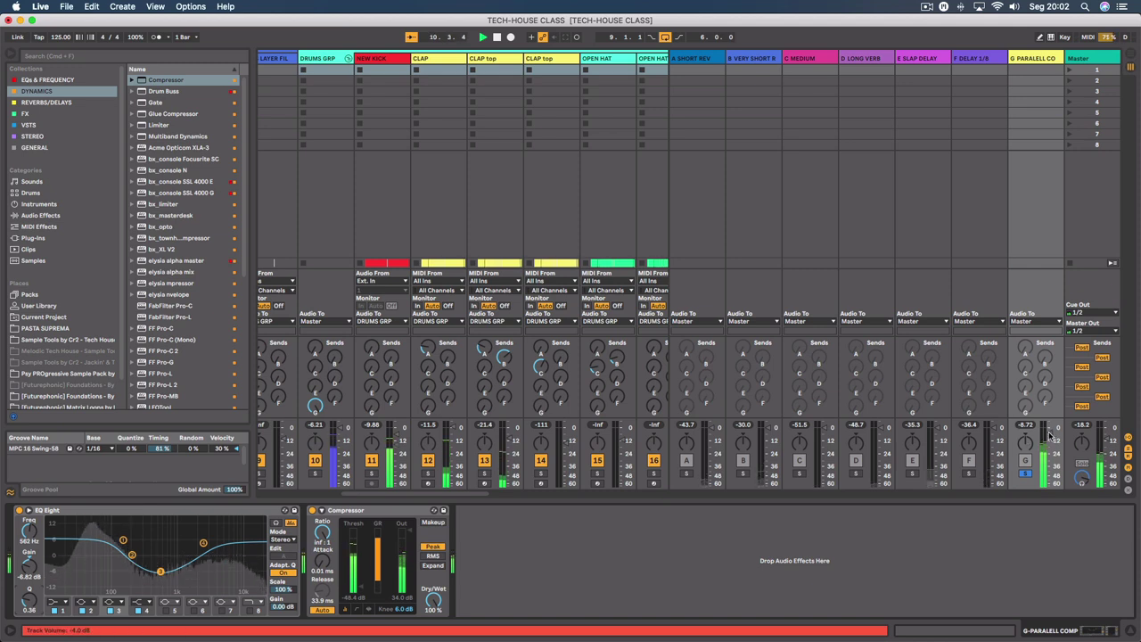
Step: Lower the PARALELL COMP return's volume and turn off its solo
{"action": "mouse_move", "coordinate": [1052, 437]}
{"action": "left_mouse_down"}
{"action": "mouse_move", "coordinate": [1053, 488]}
{"action": "mouse_move", "coordinate": [1052, 442]}
{"action": "left_mouse_up"}
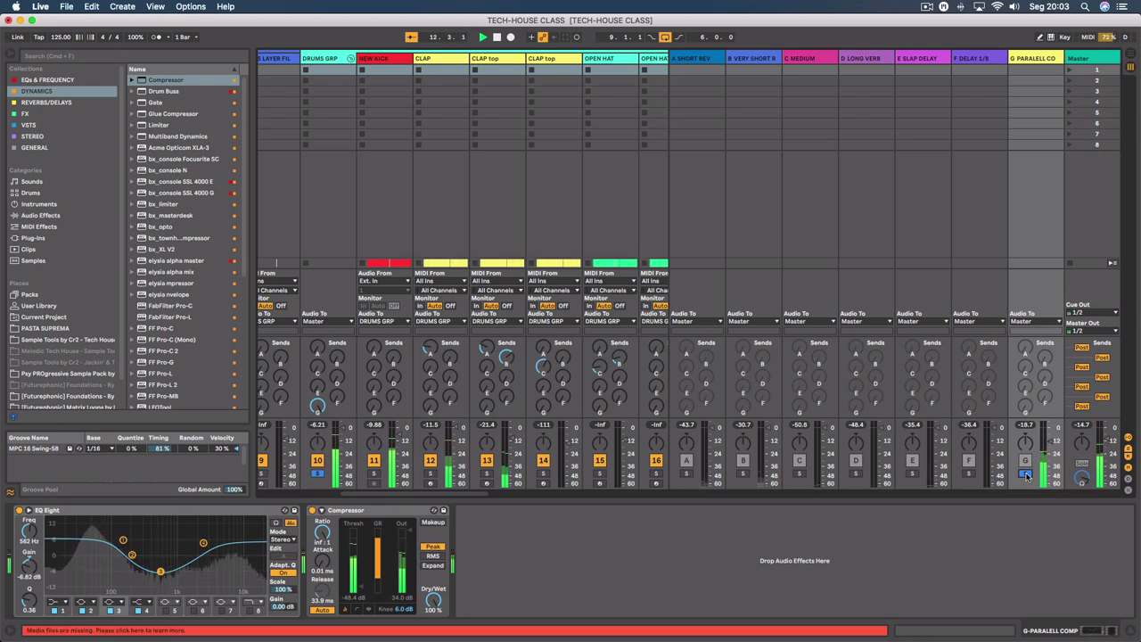
{"action": "left_click", "coordinate": [1026, 474]}
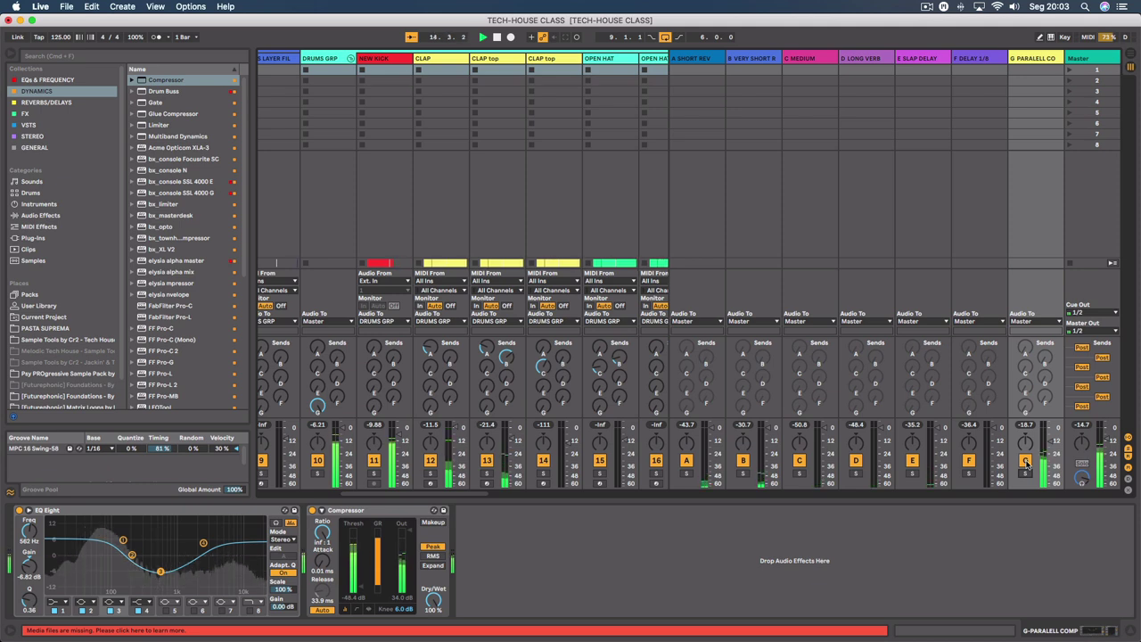
Step: Switch the PARALELL COMP return off and on to compare the drums with and without parallel compression, and stop playback
{"action": "left_click", "coordinate": [1026, 461]}
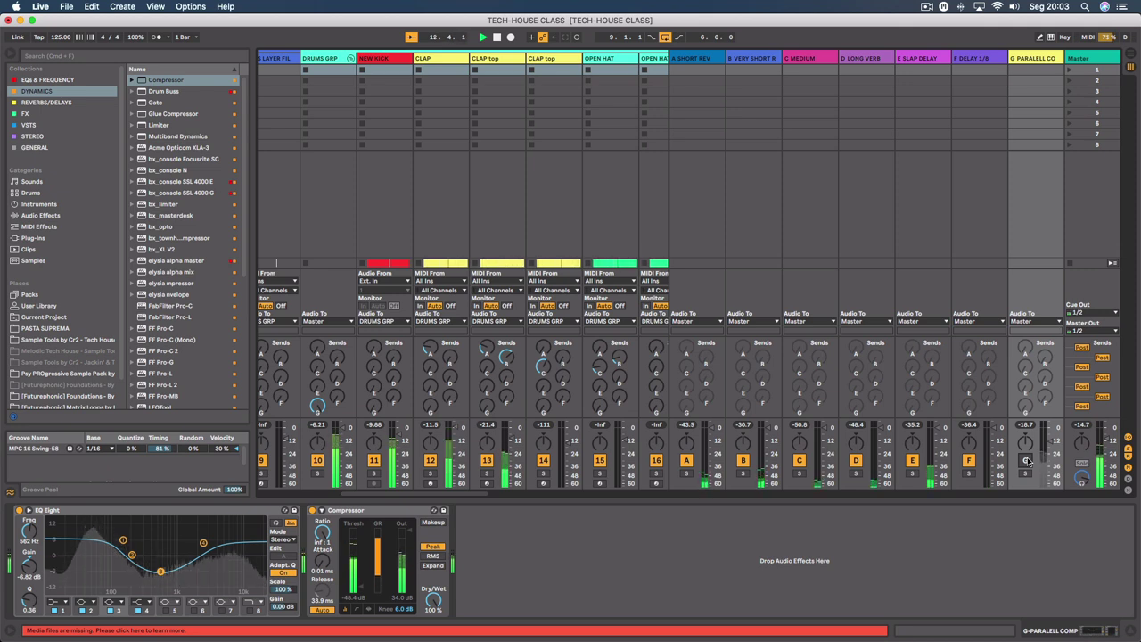
{"action": "left_click", "coordinate": [1025, 460]}
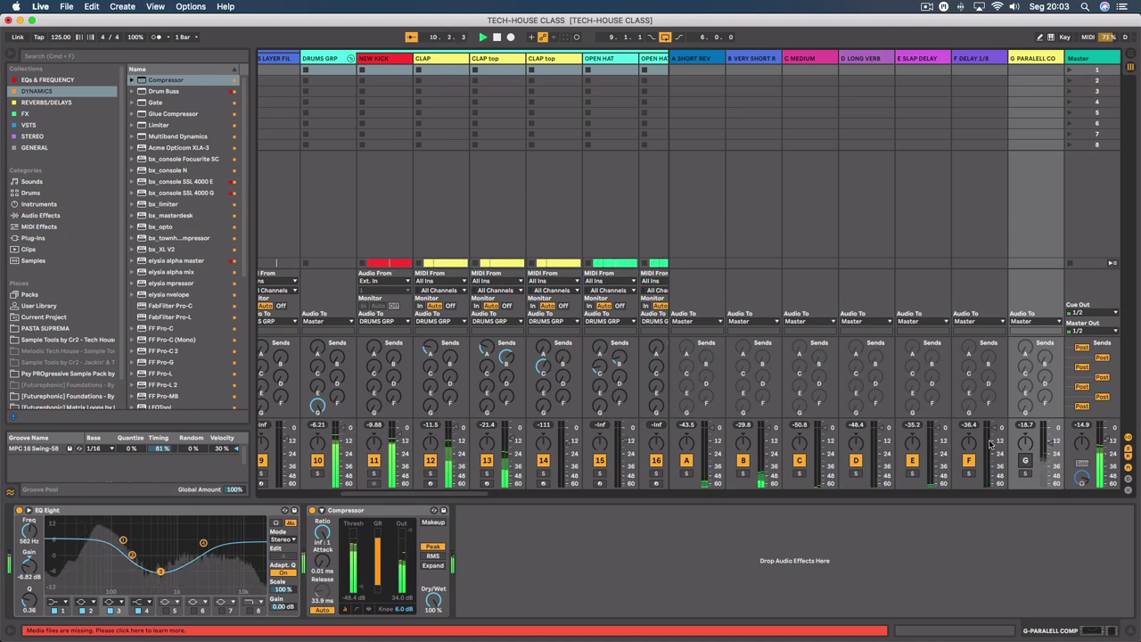
{"action": "key", "text": "space"}
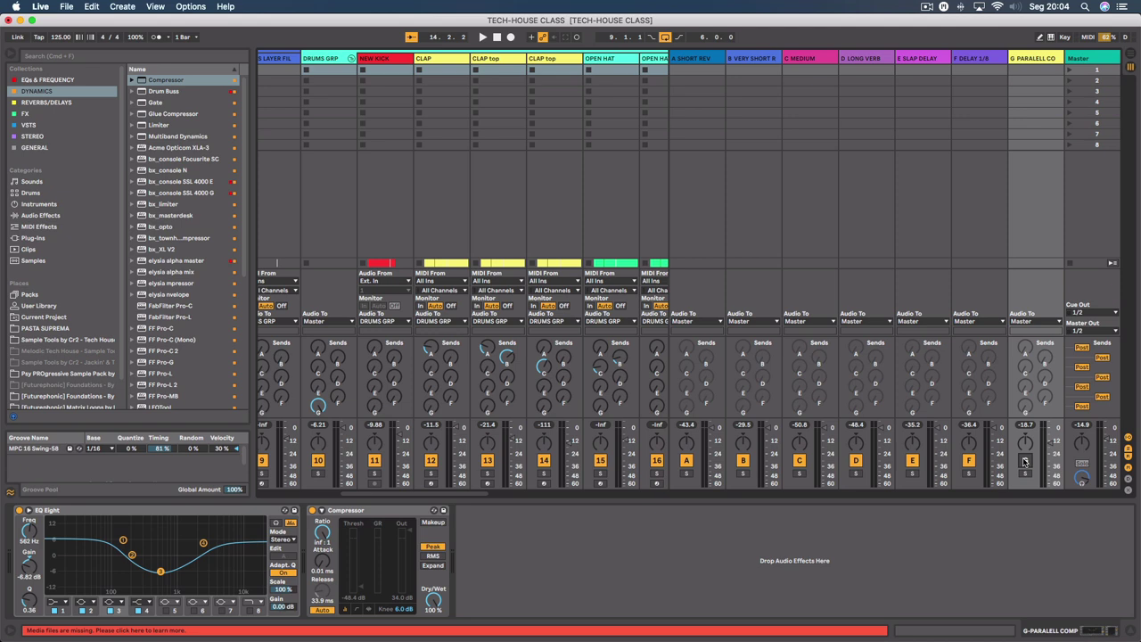
Step: Play the loop and repeatedly switch the PARALELL COMP return on and off to compare the drums with and without parallel compression
{"action": "key", "text": "space"}
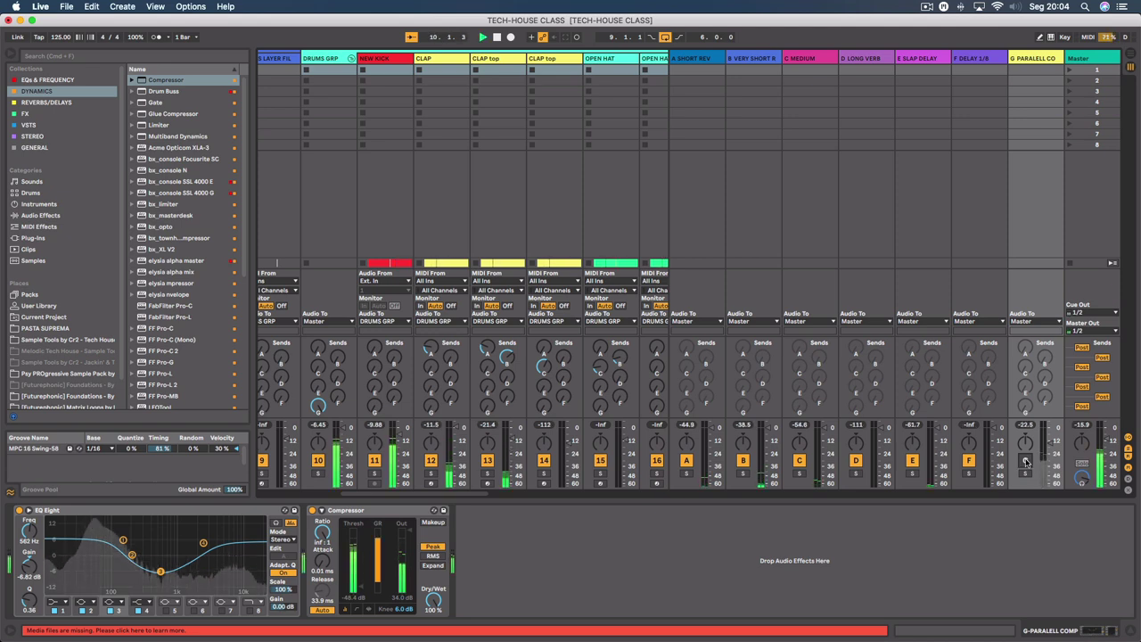
{"action": "left_click", "coordinate": [1026, 461]}
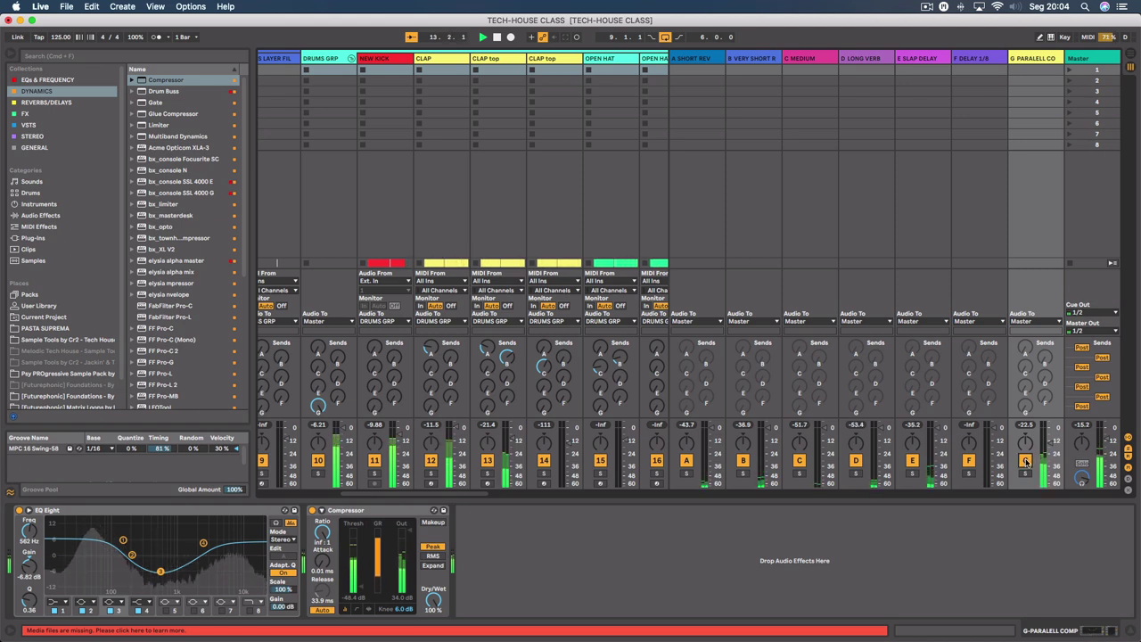
{"action": "left_click", "coordinate": [1027, 461]}
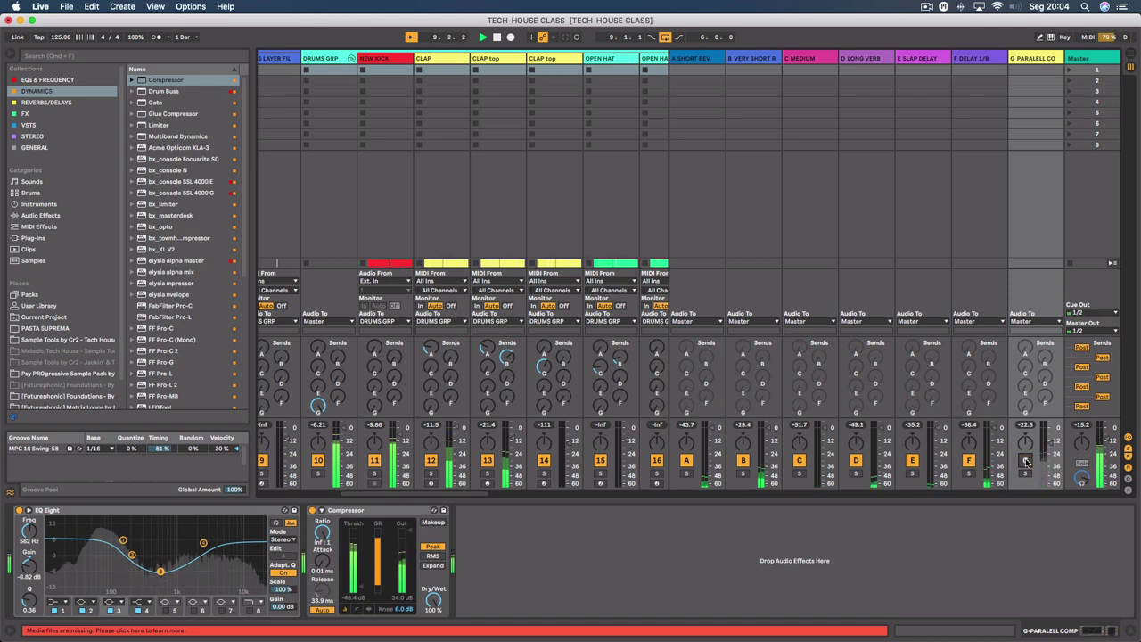
{"action": "left_click", "coordinate": [1026, 461]}
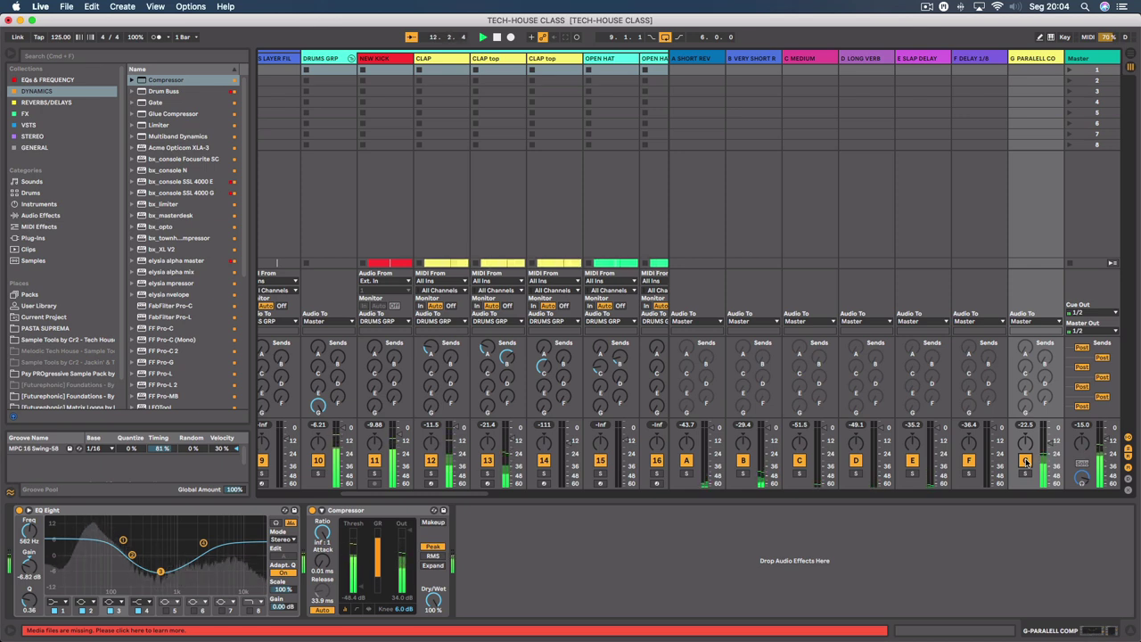
{"action": "left_click", "coordinate": [1027, 461]}
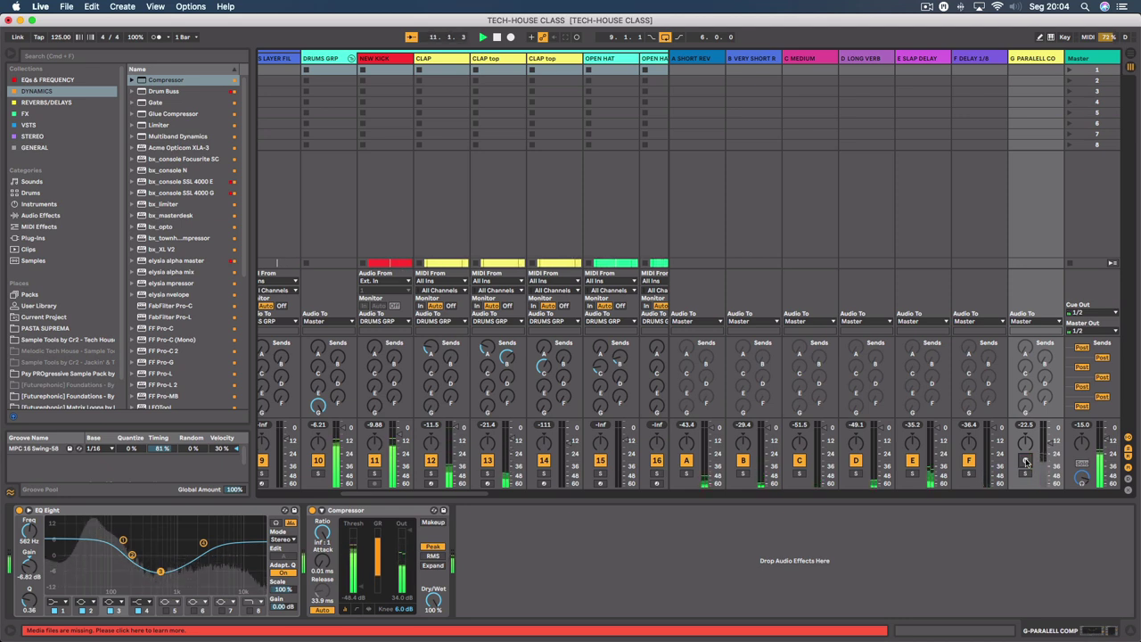
{"action": "left_click", "coordinate": [1025, 461]}
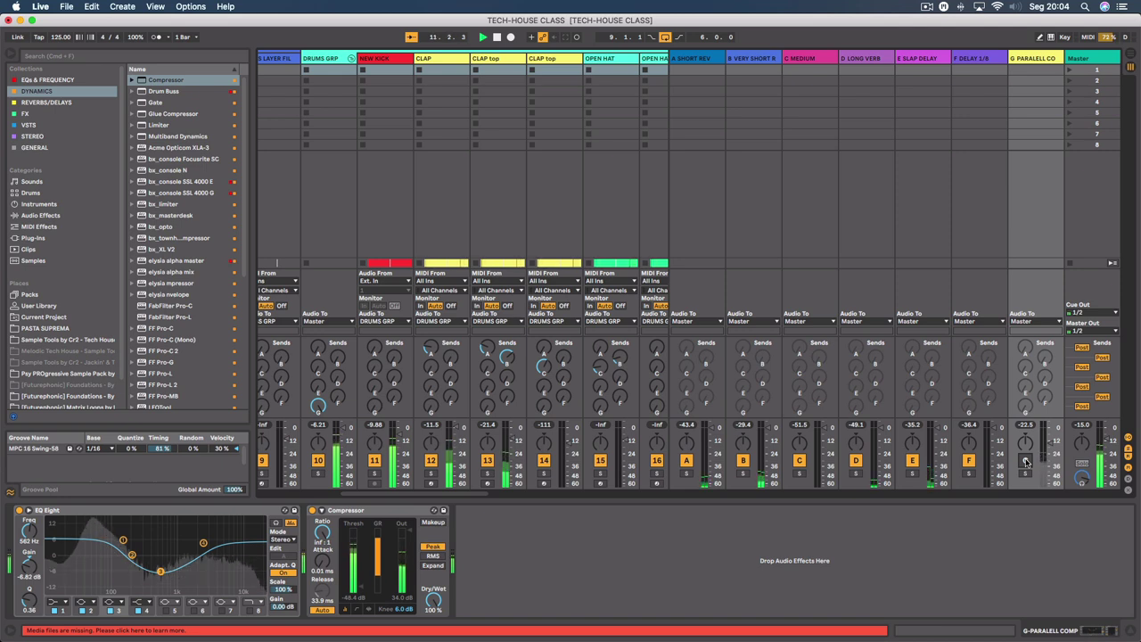
{"action": "left_click", "coordinate": [1025, 460]}
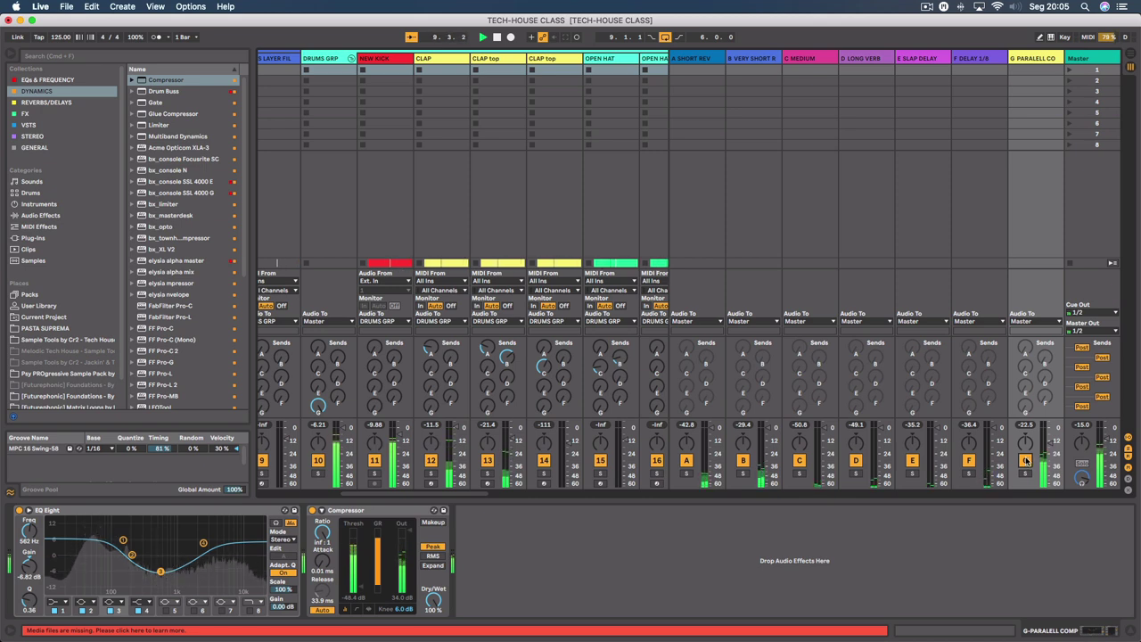
{"action": "left_click", "coordinate": [1025, 460]}
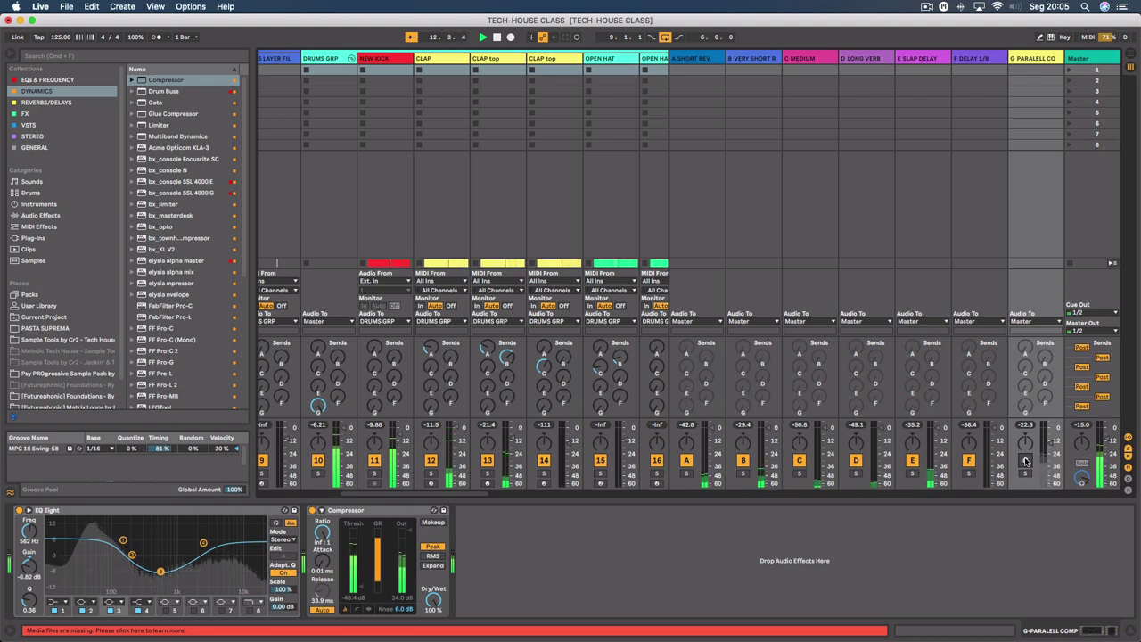
{"action": "left_click", "coordinate": [1026, 460]}
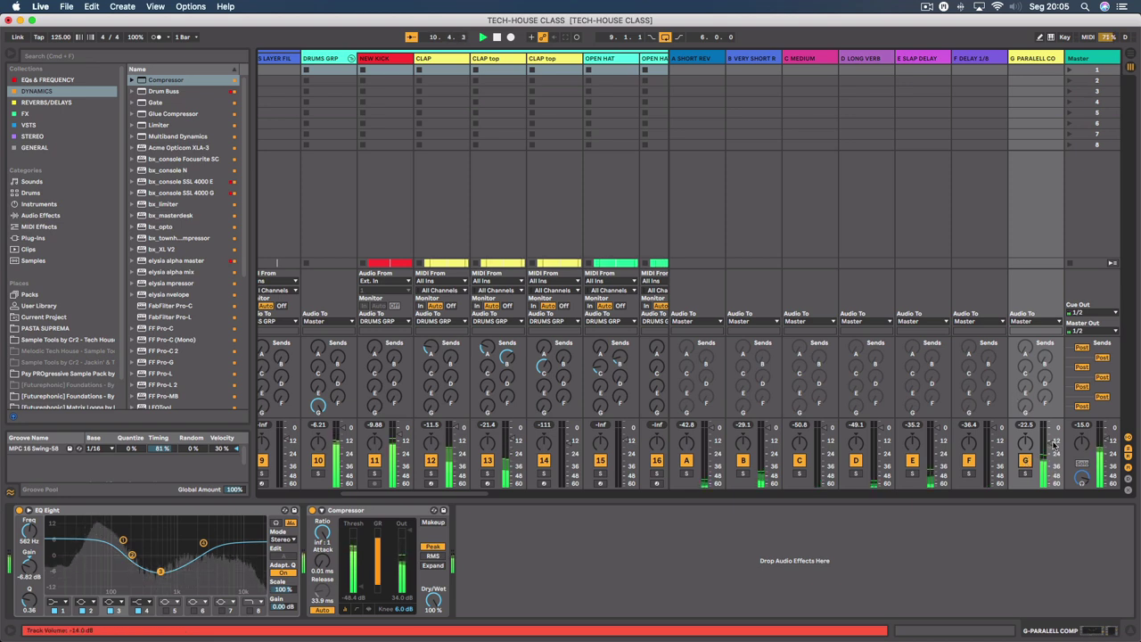
Step: Lower the PARALELL COMP return's volume slightly from -14.0 dB while the loop plays, and switch the return off
{"action": "left_click_drag", "start_coordinate": [1050, 444], "coordinate": [1050, 452]}
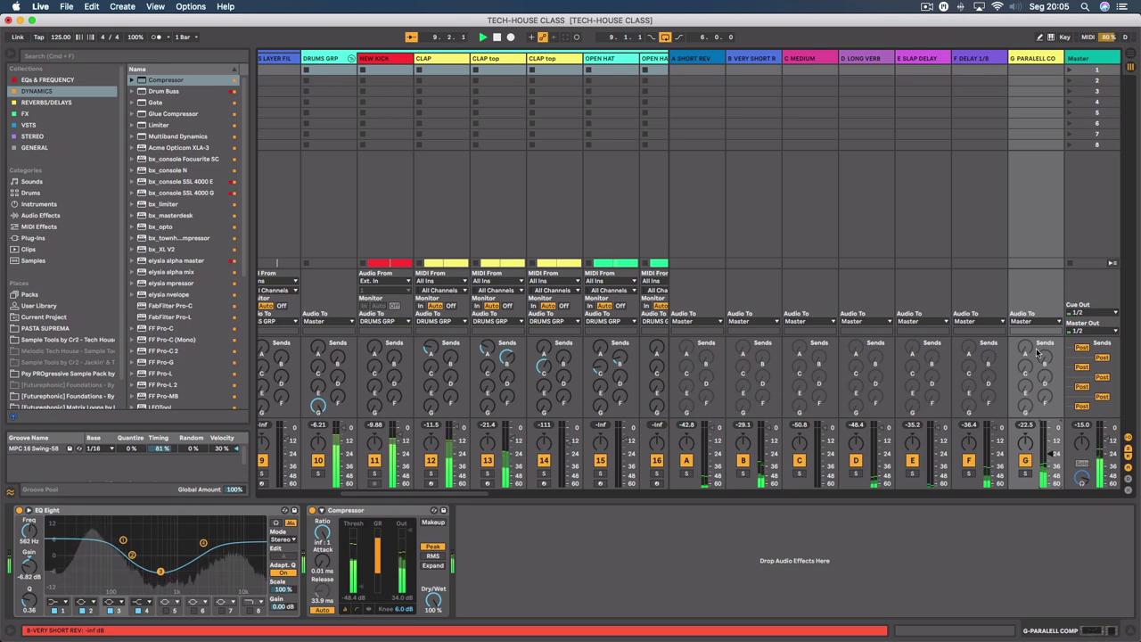
{"action": "left_click", "coordinate": [1025, 461]}
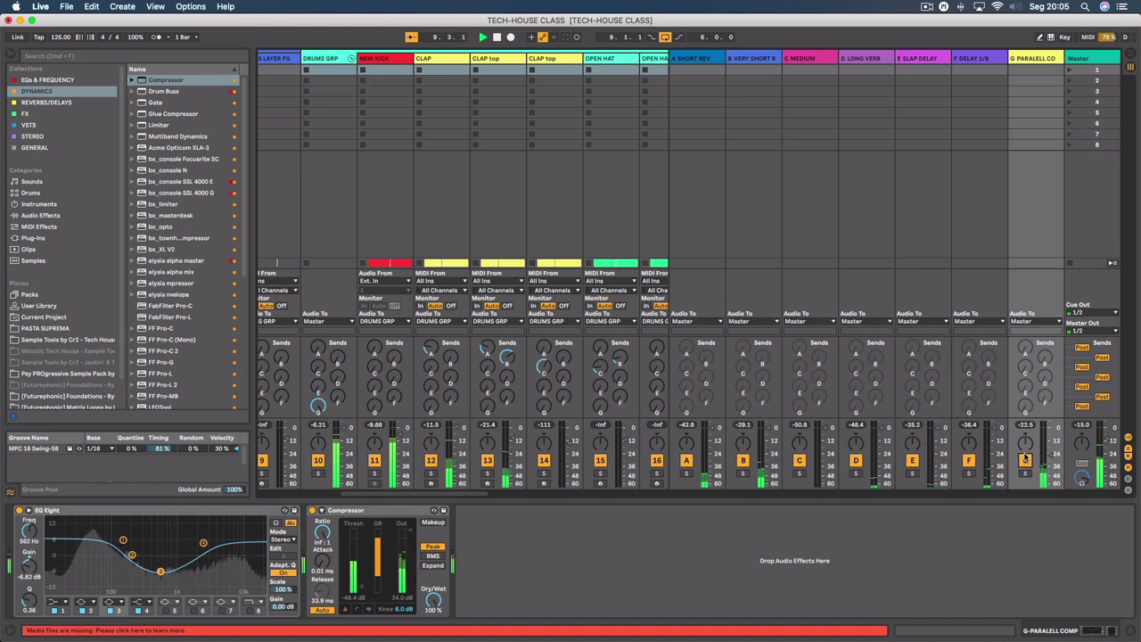
{"action": "scroll", "coordinate": [1024, 456], "scroll_direction": "right", "scroll_amount": 5}
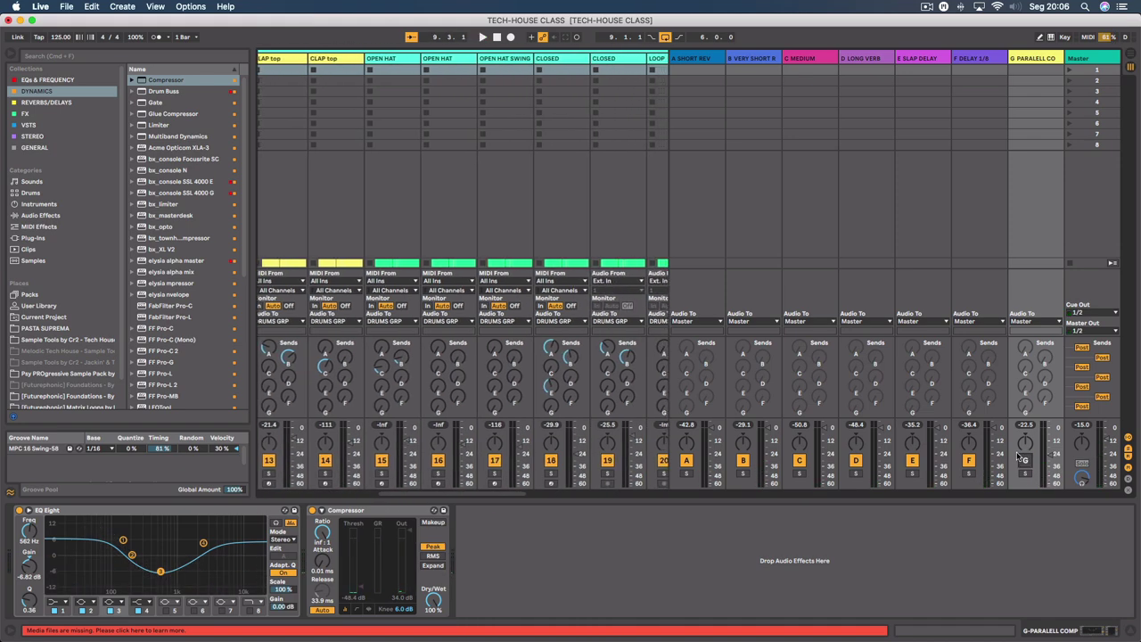
{"action": "scroll", "coordinate": [1024, 456], "scroll_direction": "left", "scroll_amount": 12}
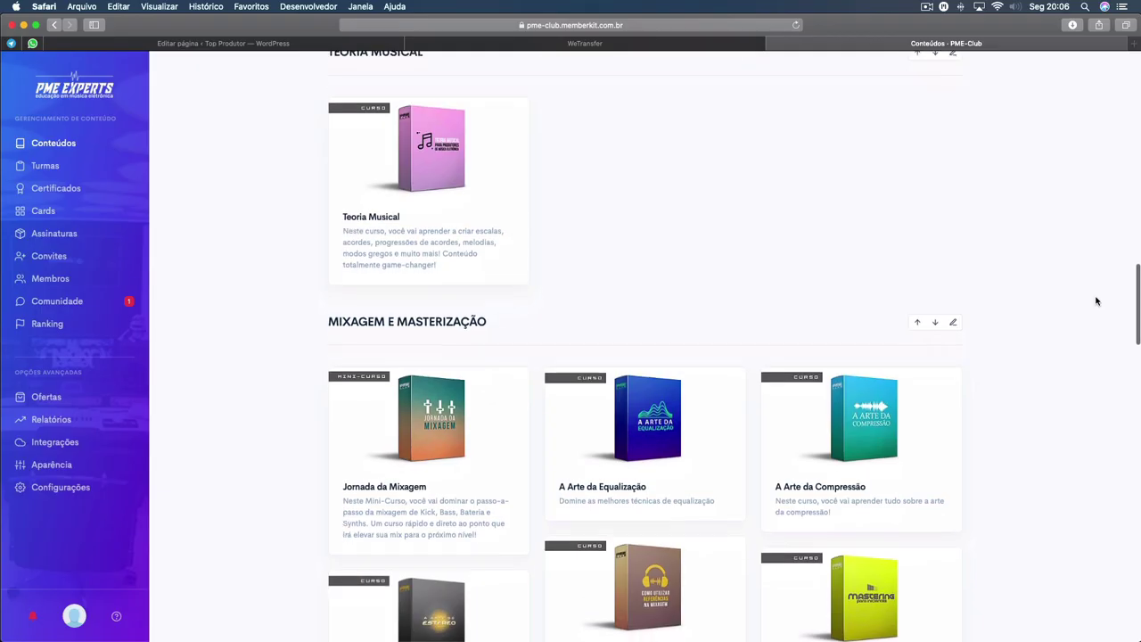
Step: Browse the PME-Club course catalogue and open the A Arte da Compressão course under Mixagem e Masterização
{"action": "scroll", "coordinate": [1097, 301], "scroll_direction": "down", "scroll_amount": 5}
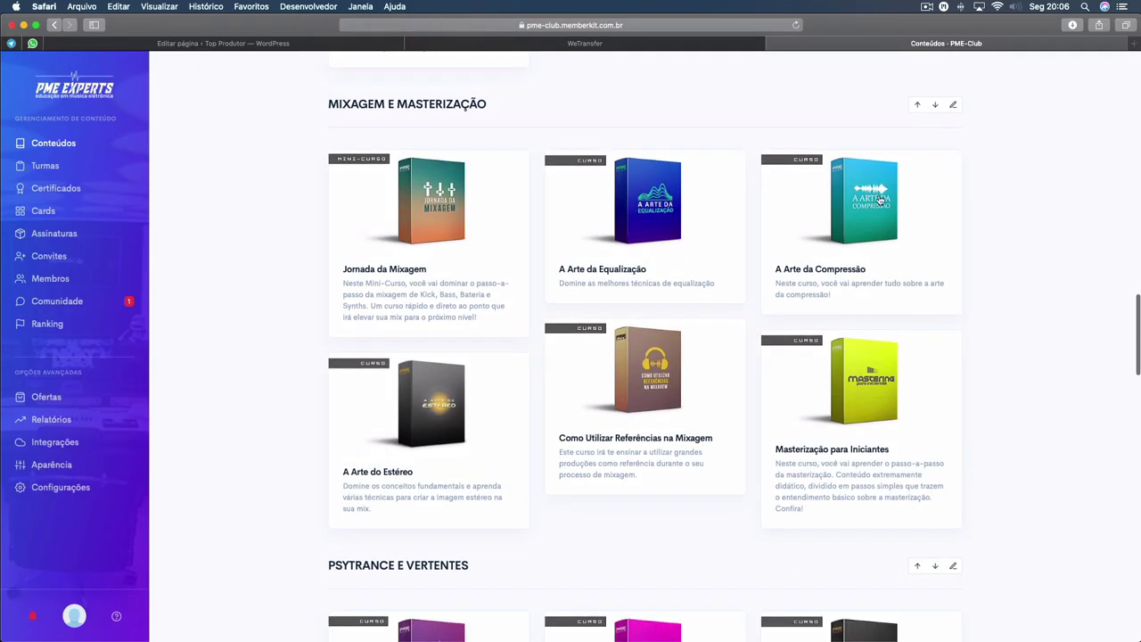
{"action": "scroll", "coordinate": [865, 214], "scroll_direction": "up", "scroll_amount": 10}
{"action": "scroll", "coordinate": [864, 214], "scroll_direction": "up", "scroll_amount": 8}
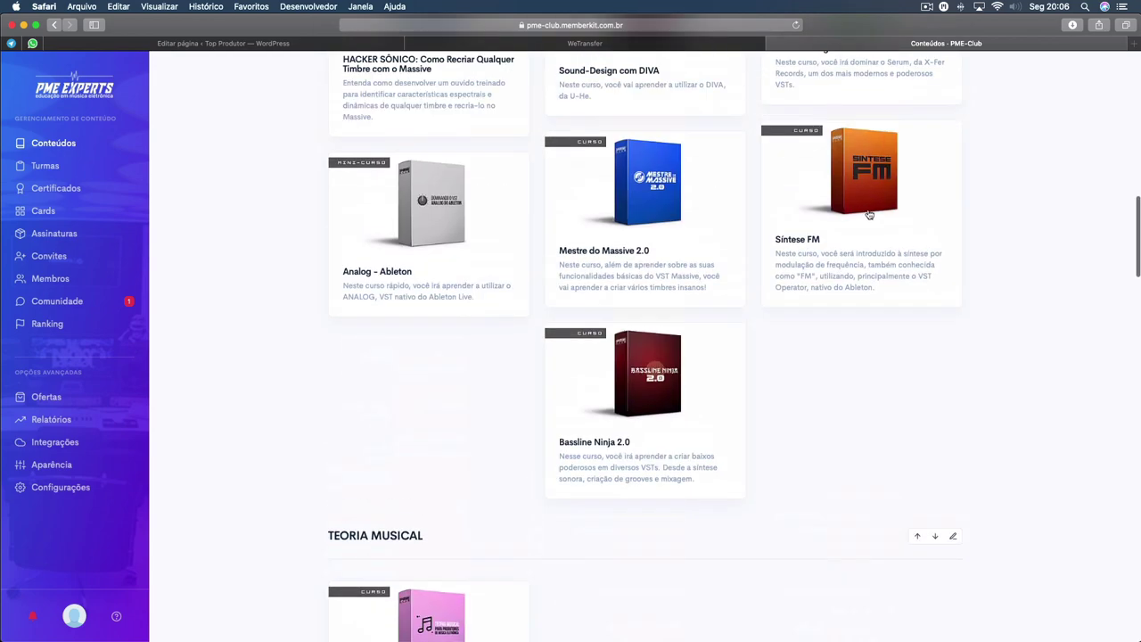
{"action": "scroll", "coordinate": [867, 215], "scroll_direction": "down", "scroll_amount": 15}
{"action": "scroll", "coordinate": [865, 217], "scroll_direction": "down", "scroll_amount": 5}
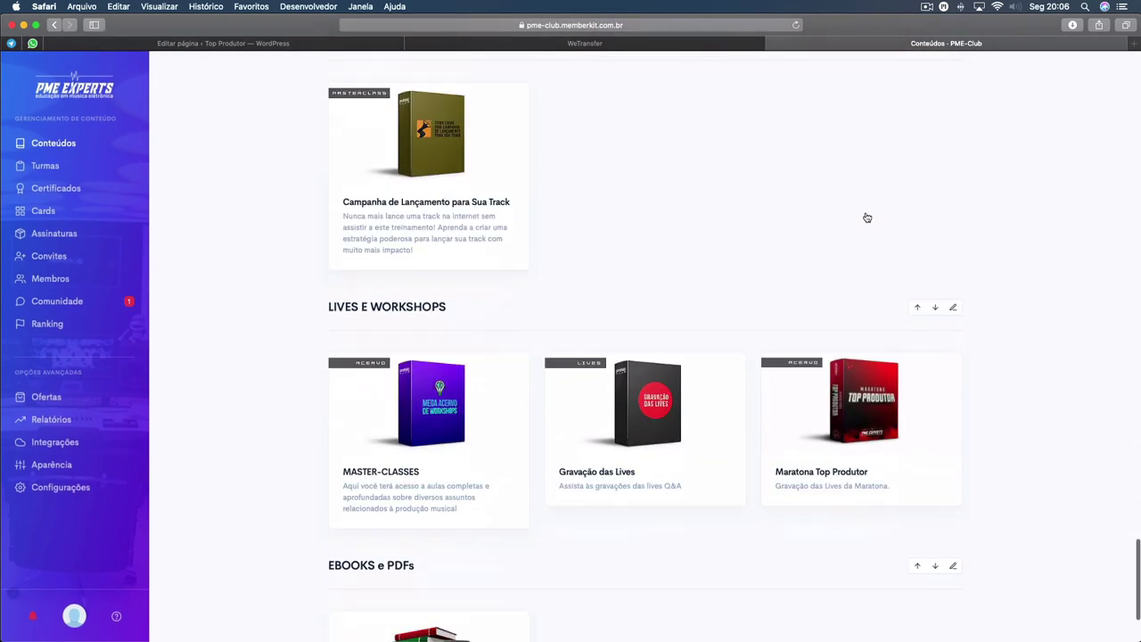
{"action": "scroll", "coordinate": [865, 215], "scroll_direction": "up", "scroll_amount": 15}
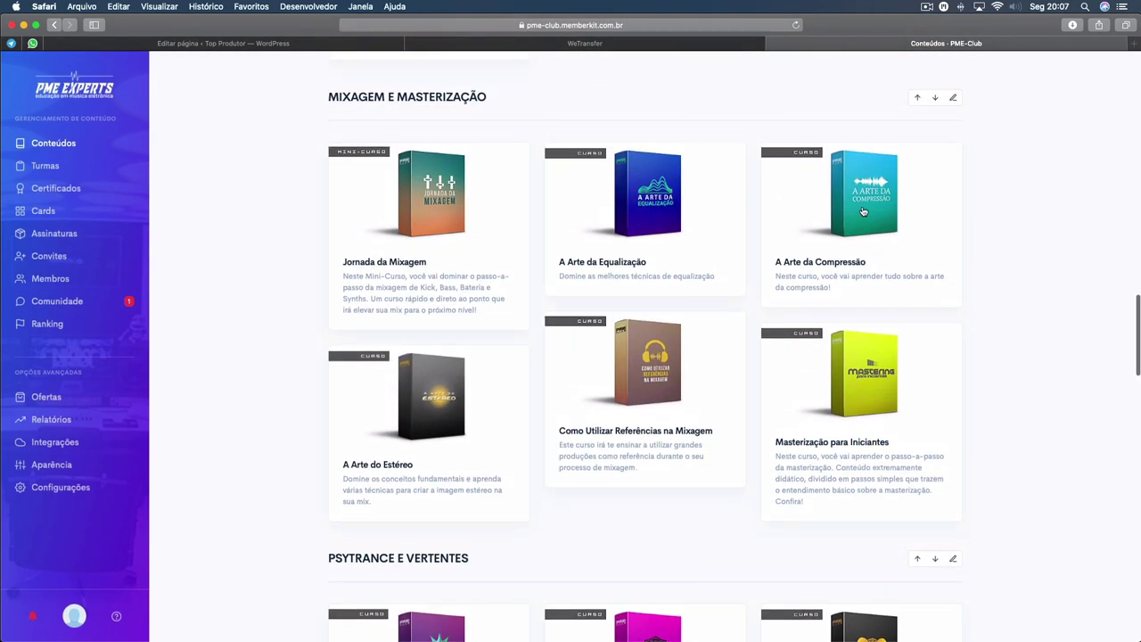
{"action": "left_click", "coordinate": [863, 210]}
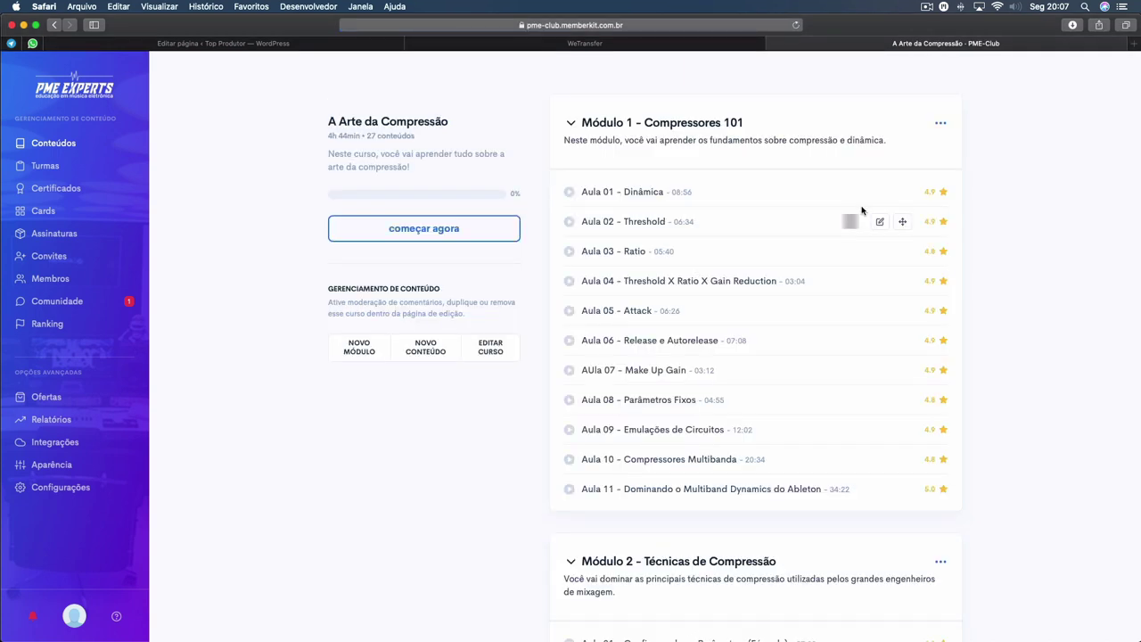
Step: Examine the lessons listed in the A Arte da Compressão course, from Módulo 1 through Módulo 4
{"action": "scroll", "coordinate": [927, 219], "scroll_direction": "down", "scroll_amount": 1}
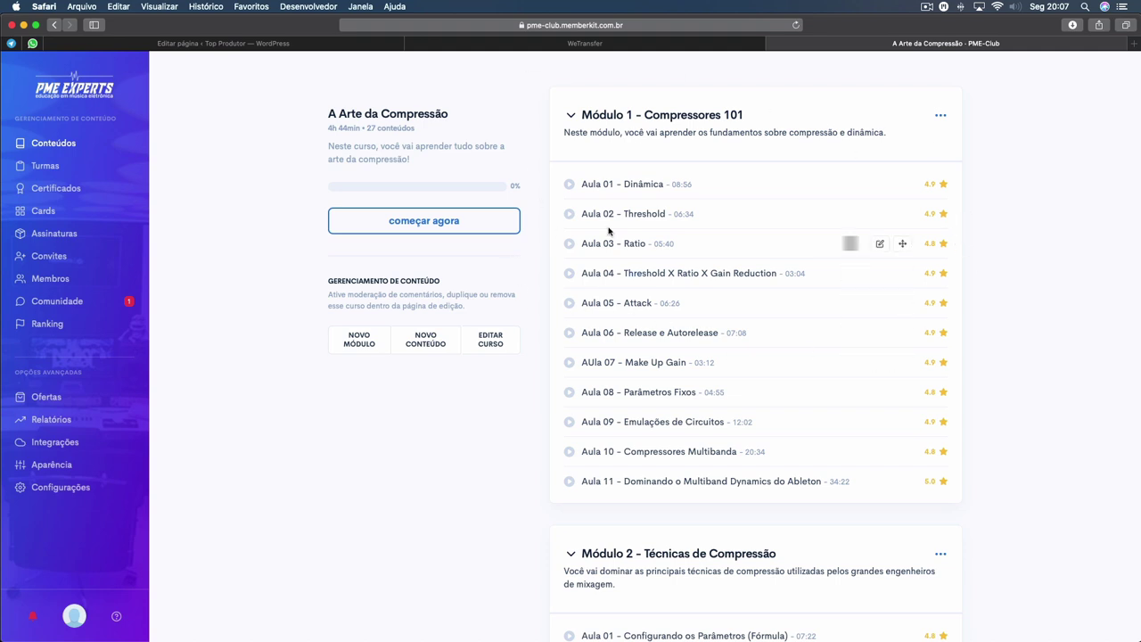
{"action": "scroll", "coordinate": [624, 167], "scroll_direction": "down", "scroll_amount": 1}
{"action": "scroll", "coordinate": [624, 167], "scroll_direction": "down", "scroll_amount": 10}
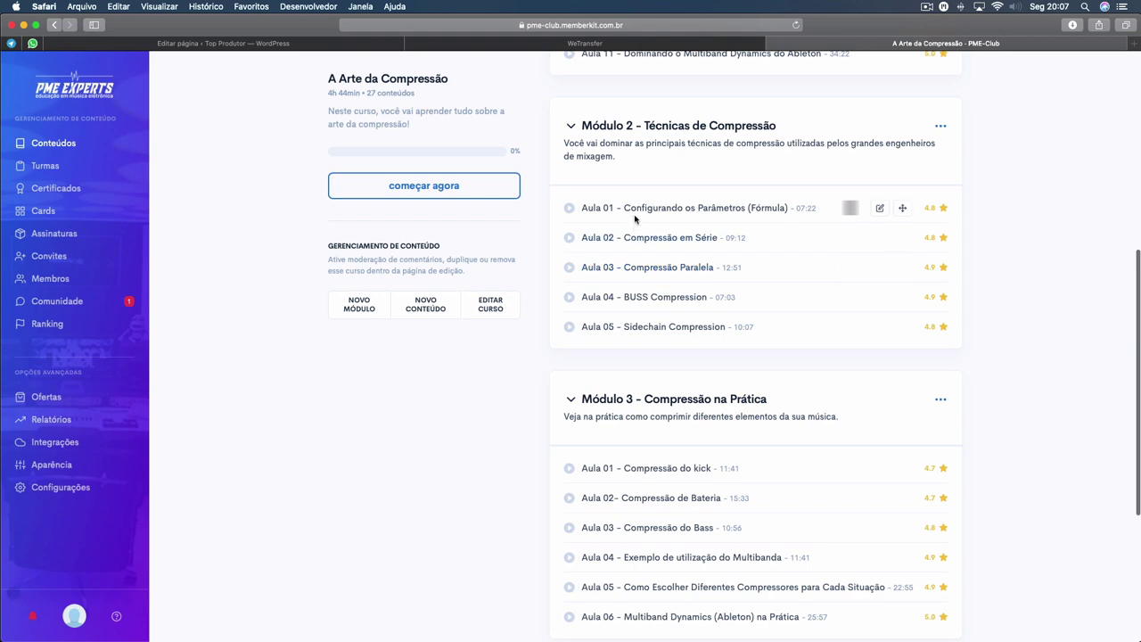
{"action": "scroll", "coordinate": [636, 215], "scroll_direction": "up", "scroll_amount": 5}
{"action": "scroll", "coordinate": [637, 216], "scroll_direction": "up", "scroll_amount": 4}
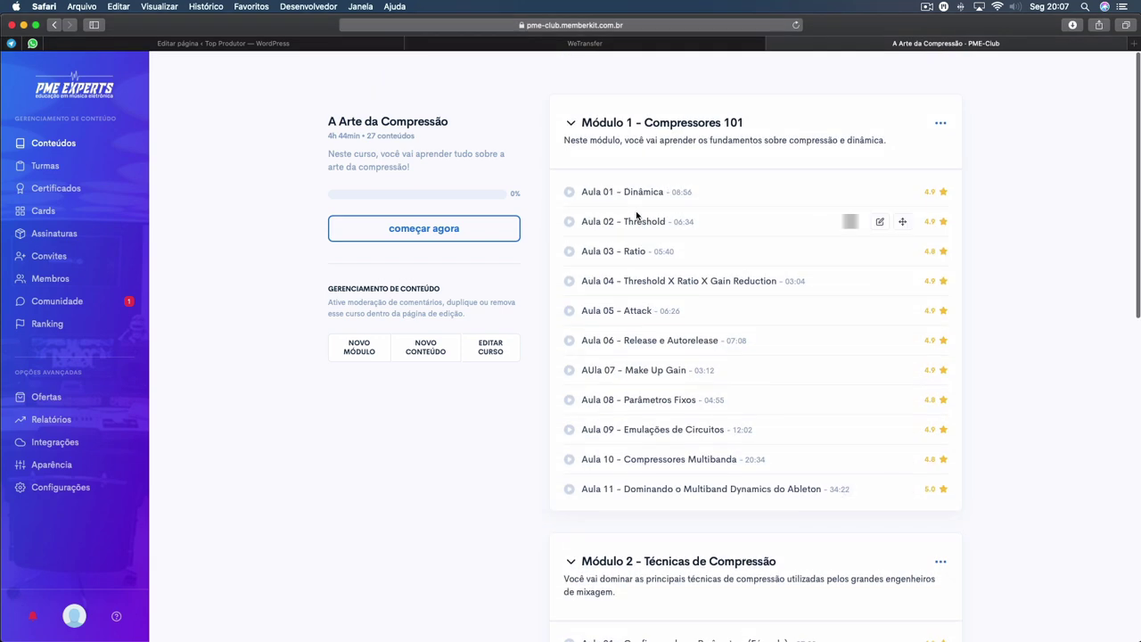
{"action": "scroll", "coordinate": [637, 215], "scroll_direction": "down", "scroll_amount": 10}
{"action": "scroll", "coordinate": [637, 216], "scroll_direction": "up", "scroll_amount": 10}
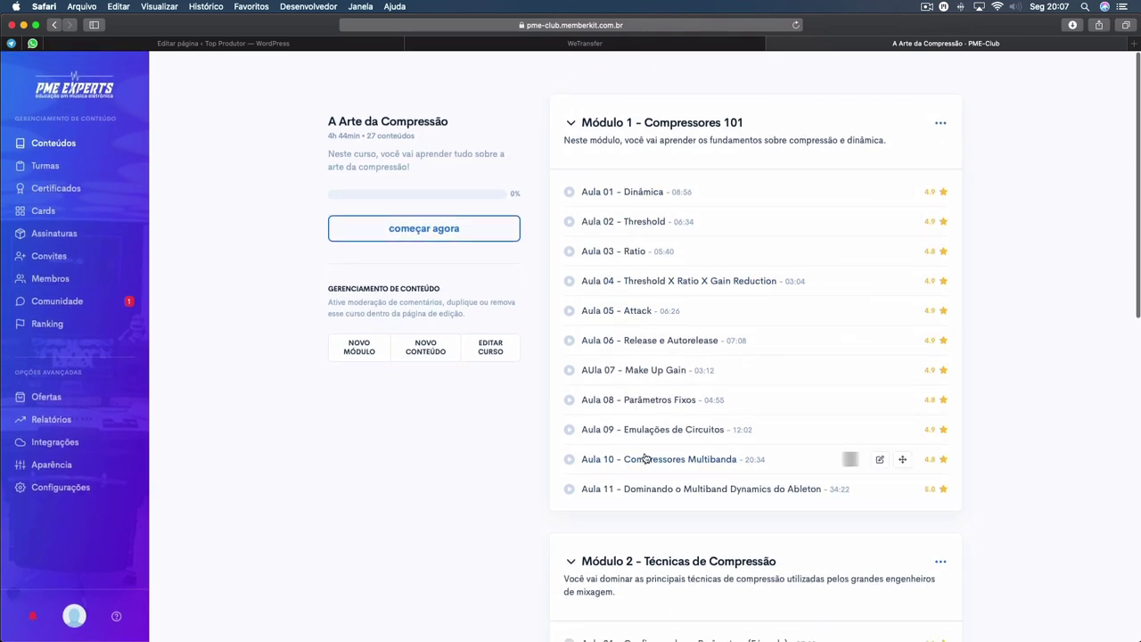
{"action": "scroll", "coordinate": [975, 456], "scroll_direction": "down", "scroll_amount": 10}
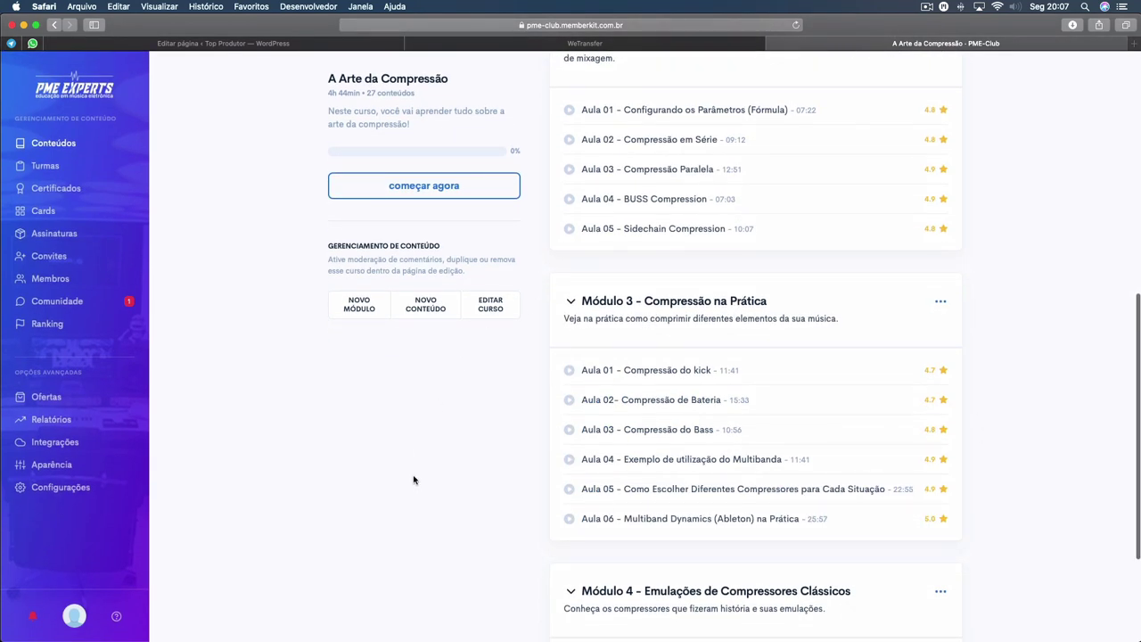
{"action": "scroll", "coordinate": [745, 562], "scroll_direction": "down", "scroll_amount": 3}
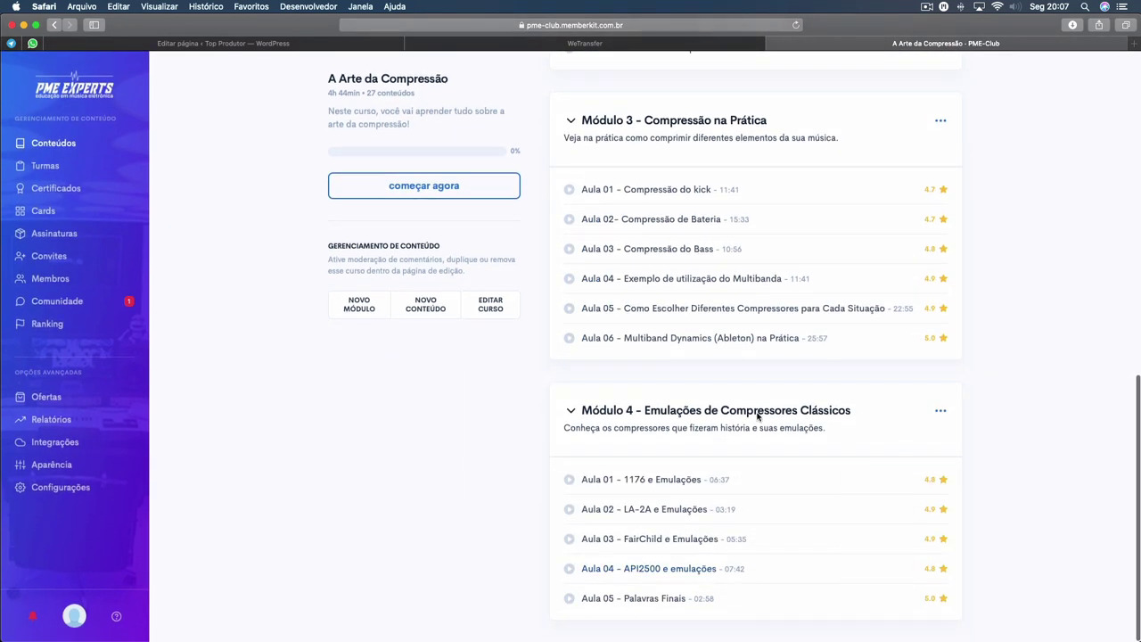